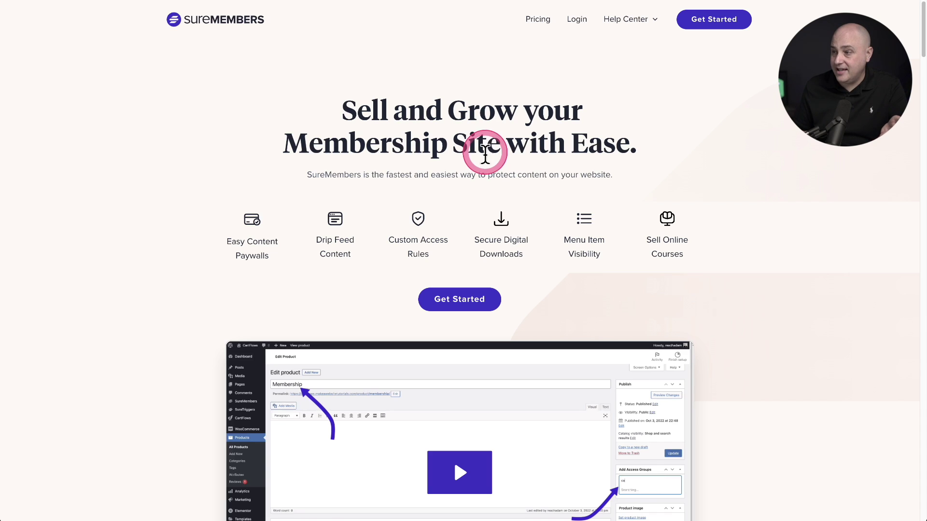
- Highlight the Secure Digital Downloads feature, then scroll down to the SureMembers comparison table
triple_click(491, 244)
scroll(548, 265, down, 5)
scroll(547, 265, down, 11)
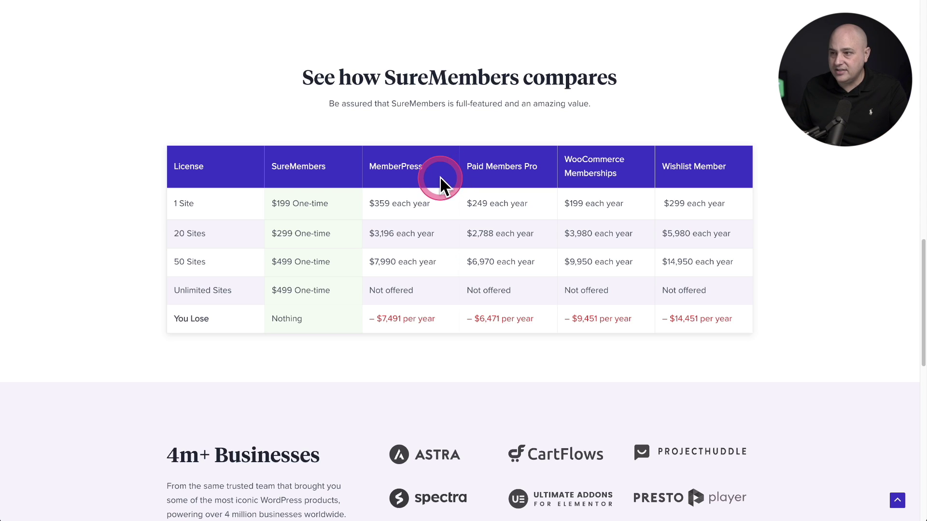
- Highlight MemberPress's $359 one-site and $3,196 twenty-site yearly prices in the comparison table
drag(377, 204, 430, 207)
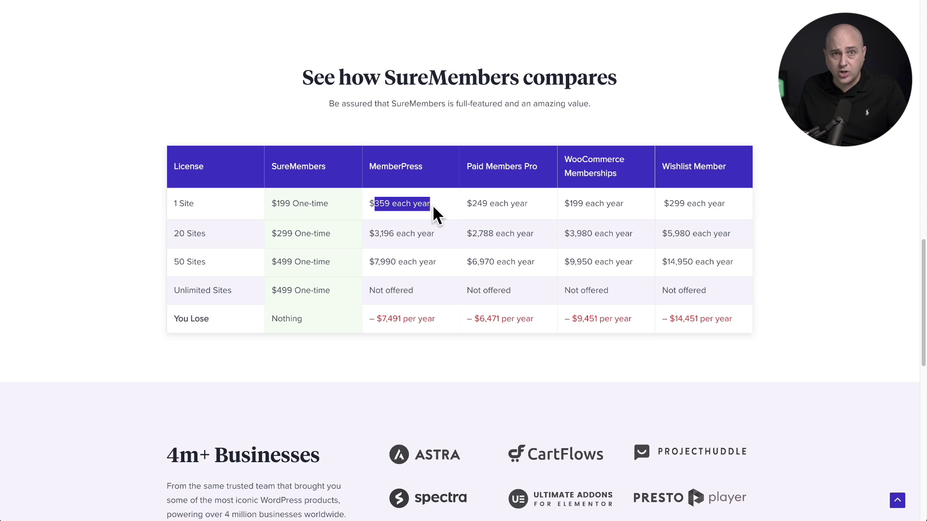
click(375, 236)
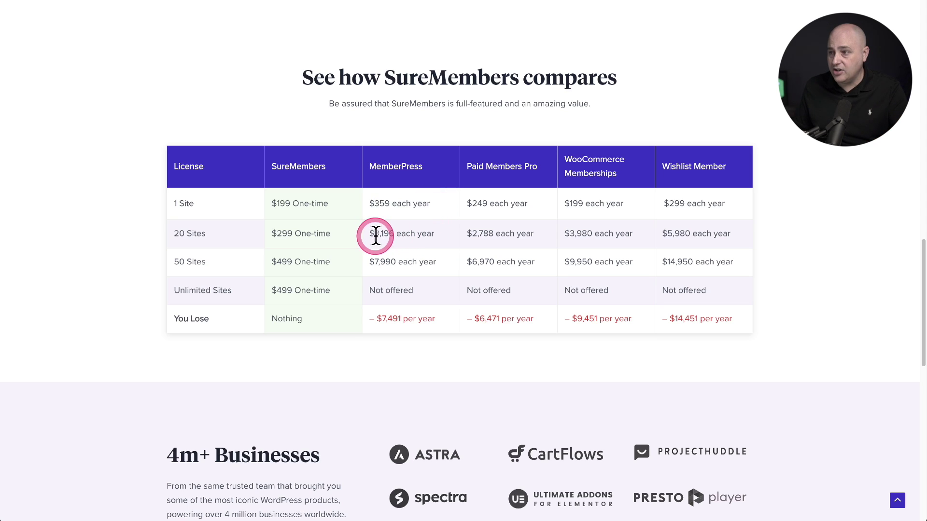
drag(375, 237, 433, 244)
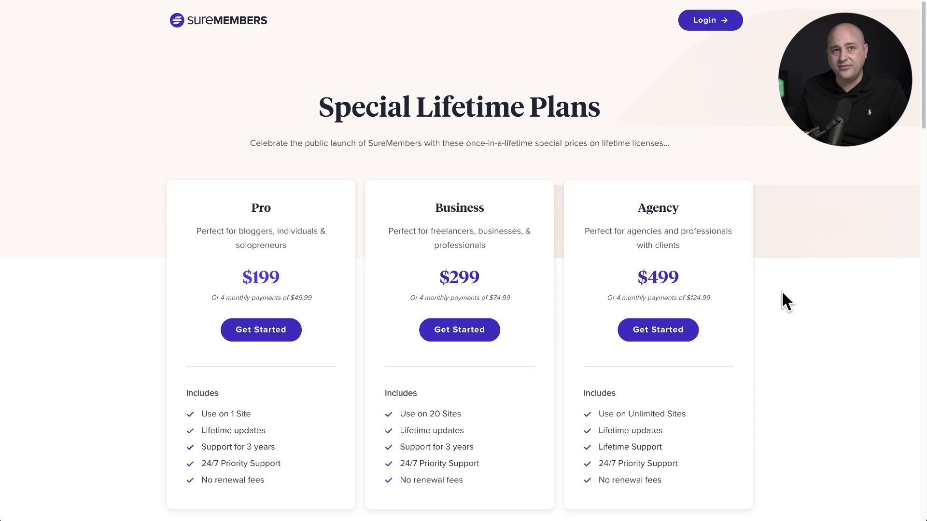
click(459, 276)
click(260, 224)
drag(239, 210, 275, 212)
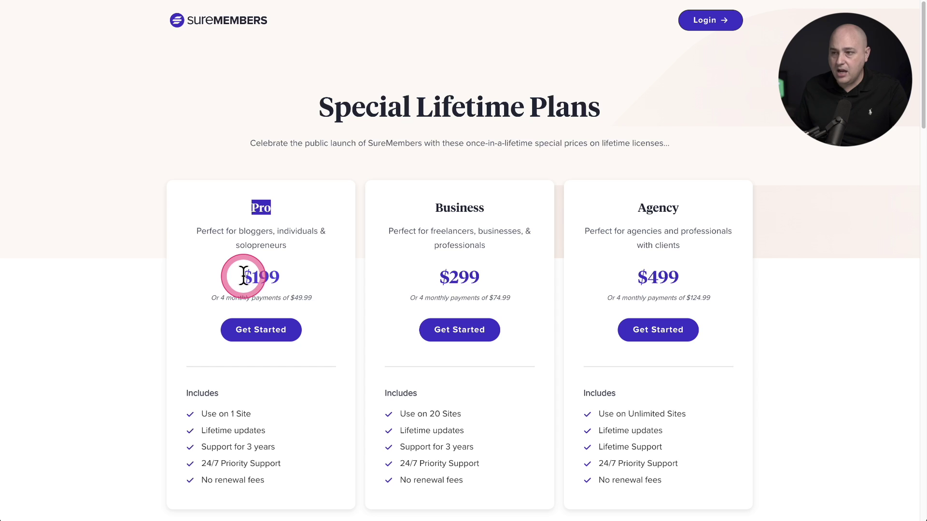
drag(241, 277, 291, 283)
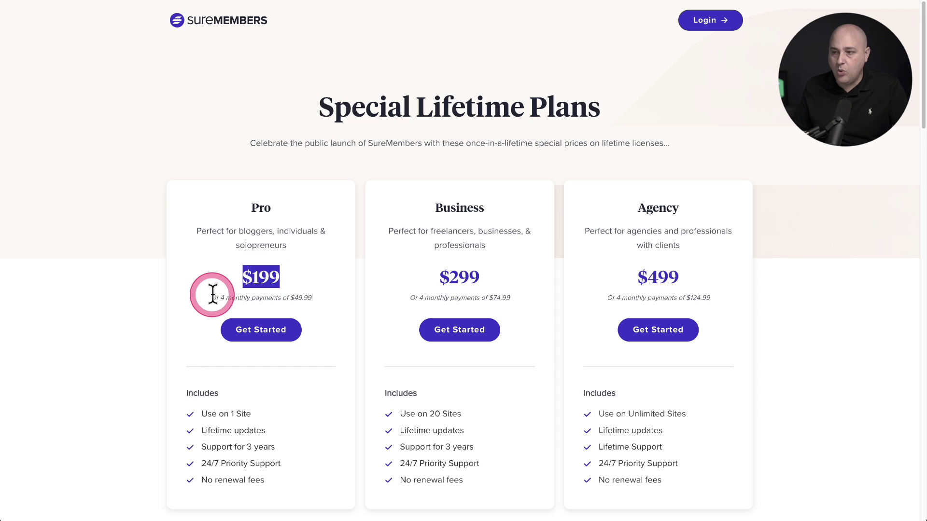
drag(211, 296, 309, 299)
click(334, 307)
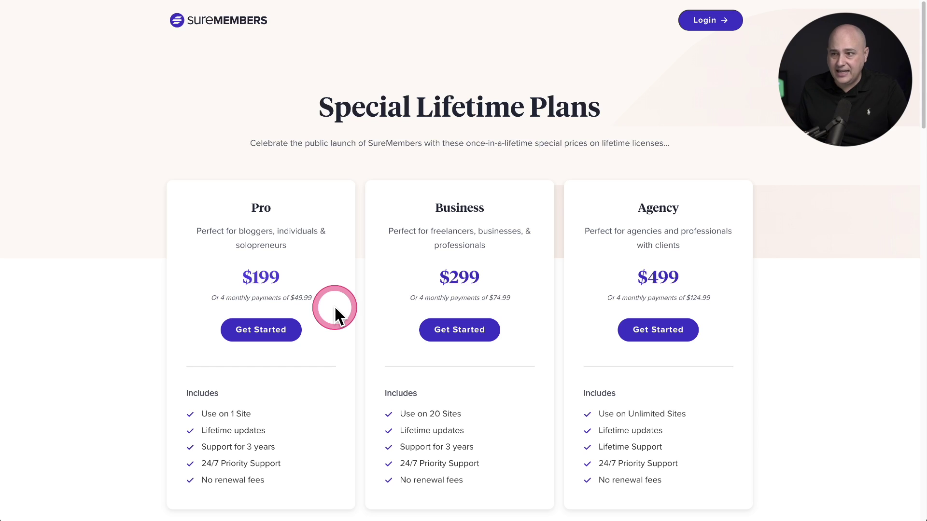
click(593, 251)
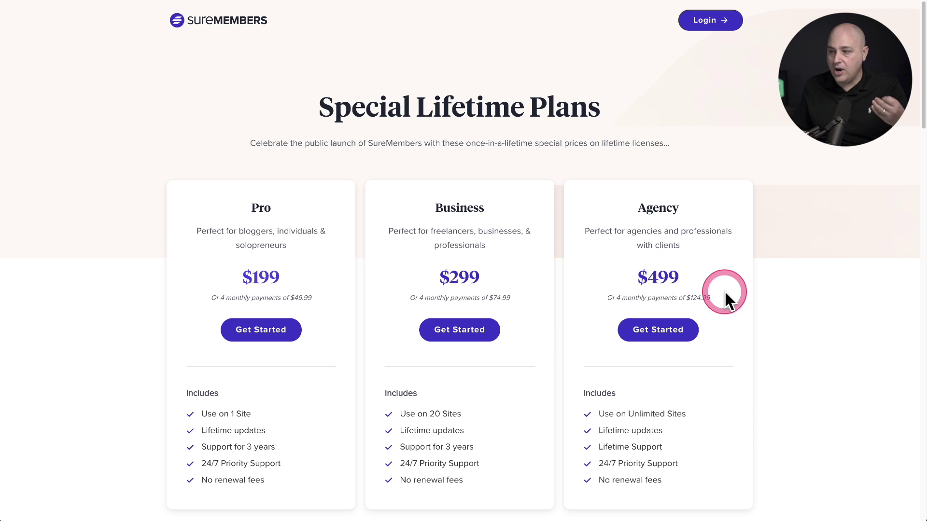
drag(690, 415, 570, 415)
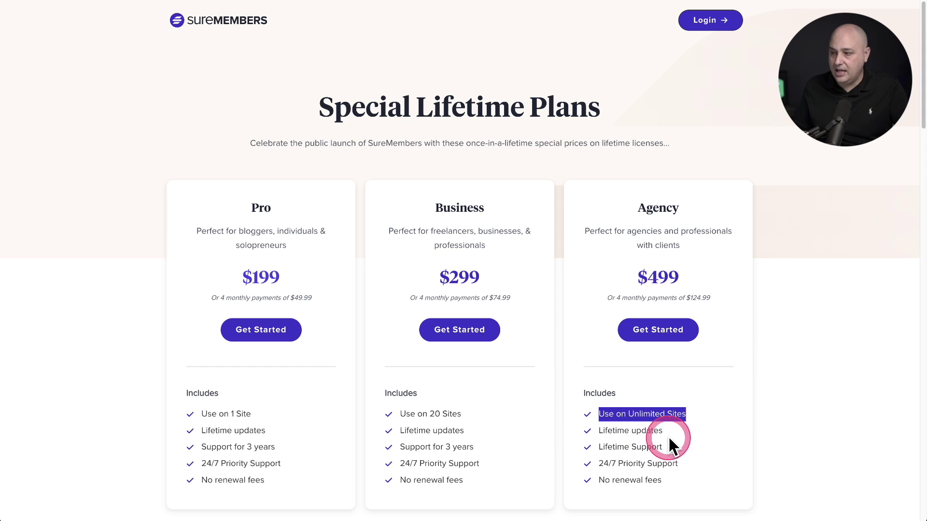
drag(667, 448, 596, 449)
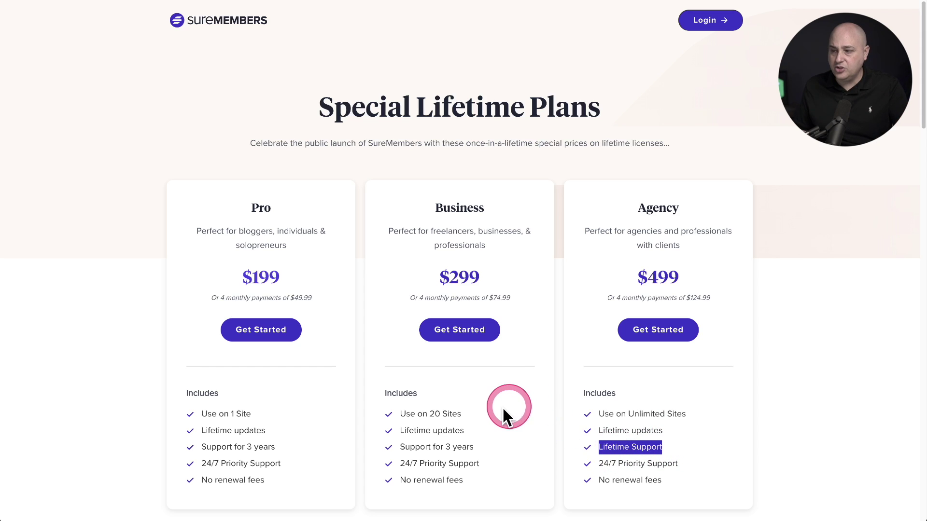
drag(475, 416, 406, 416)
drag(477, 447, 430, 441)
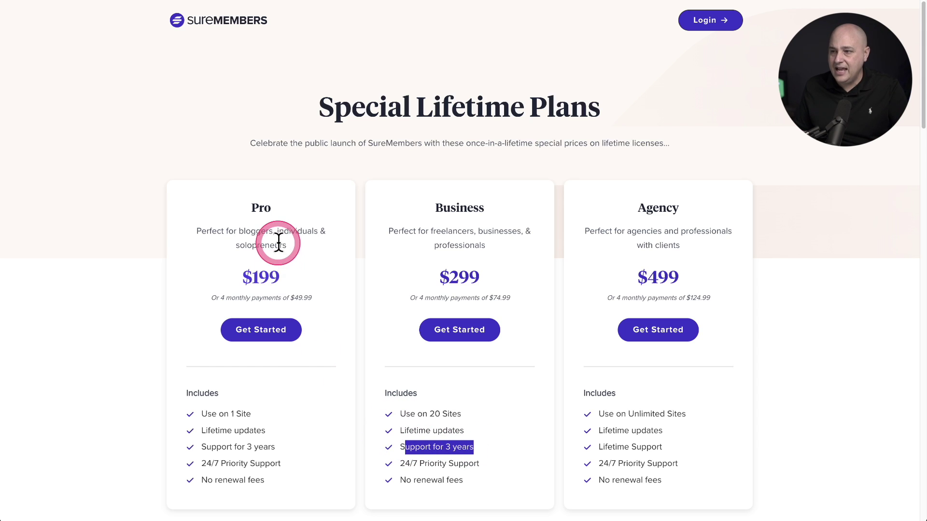
drag(268, 412, 203, 413)
drag(279, 448, 199, 445)
click(368, 412)
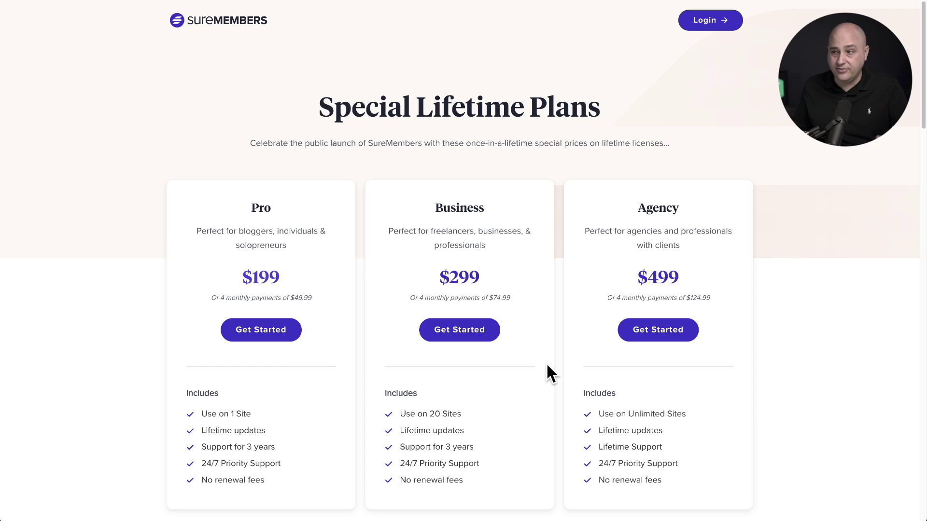
drag(705, 303, 594, 299)
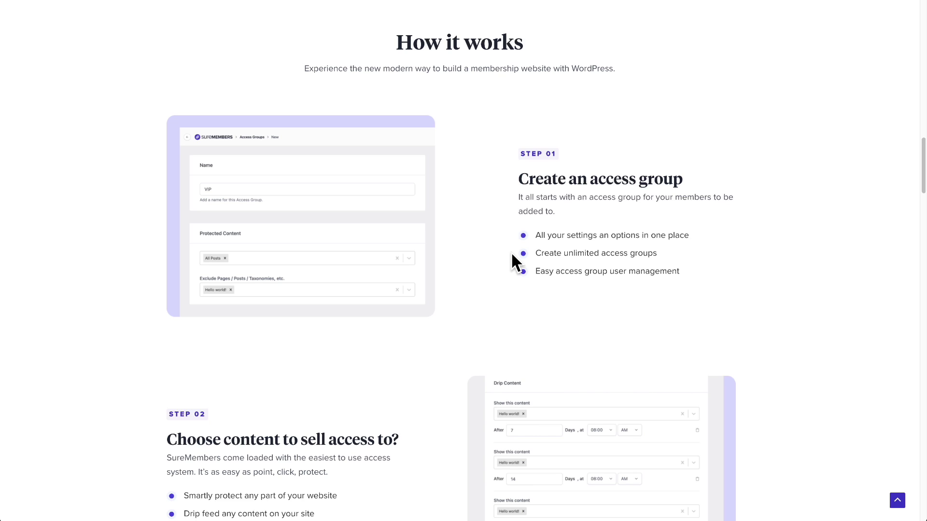
- Highlight the 'Create an access group' heading in the How it works section
click(505, 186)
drag(517, 181, 685, 180)
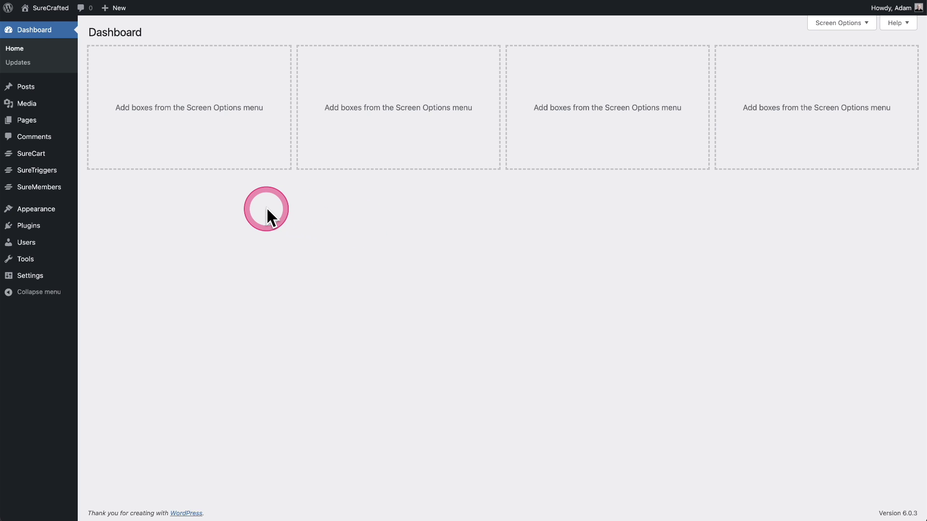
- From SureMembers Access Groups, add a new group and name it 'Platinum Program'
click(53, 189)
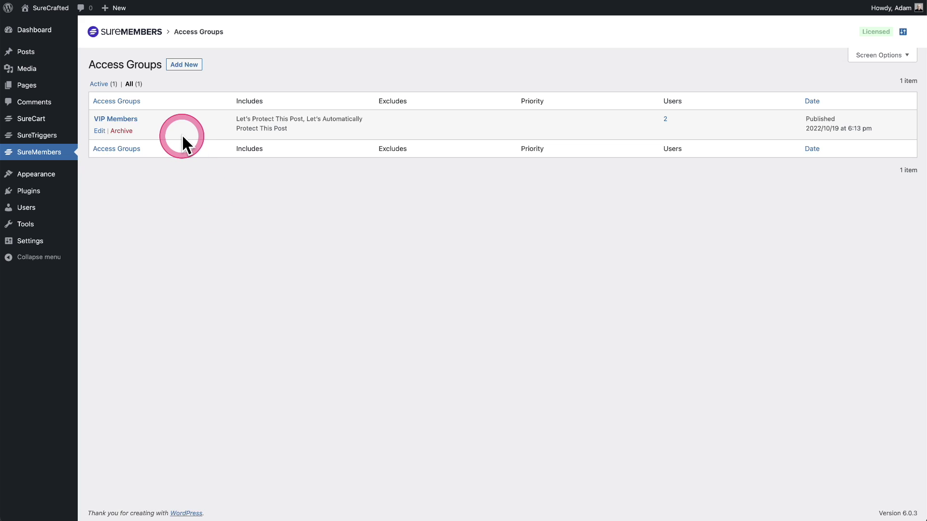
click(184, 66)
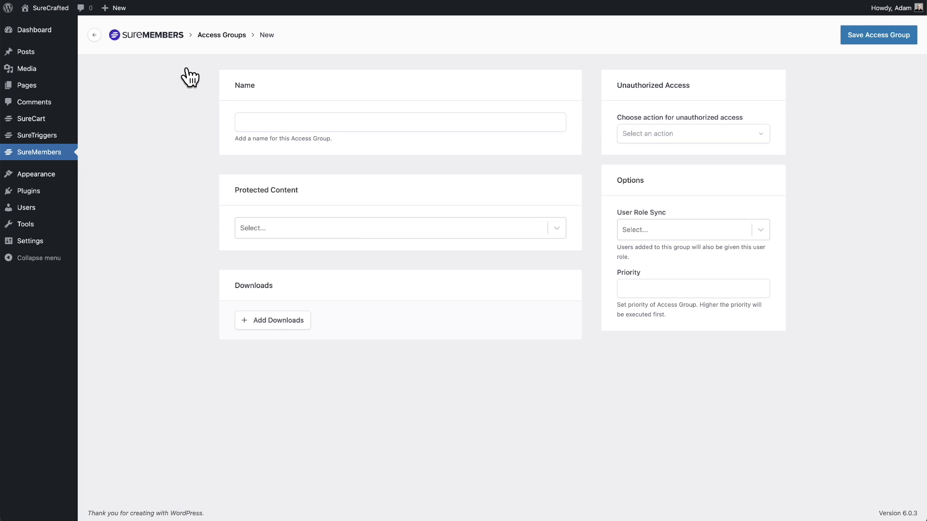
click(348, 121)
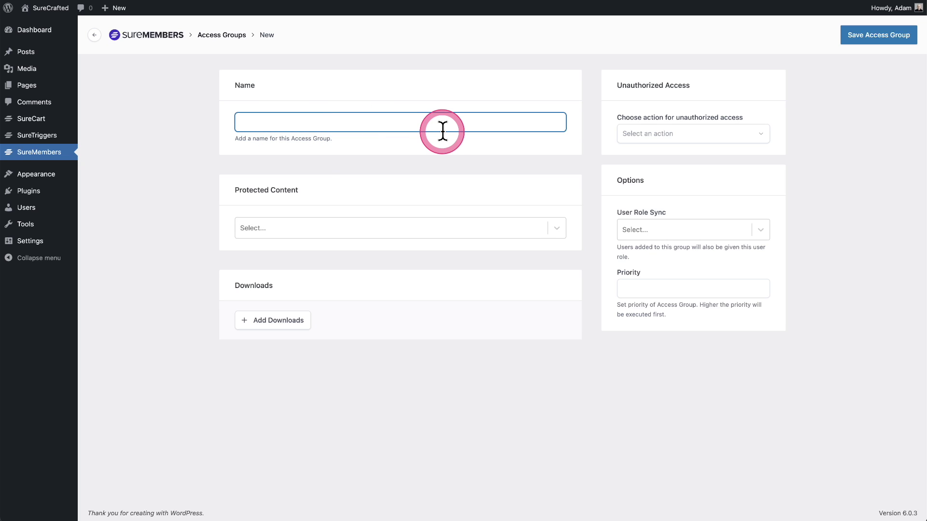
text(Platinum Program)
click(593, 269)
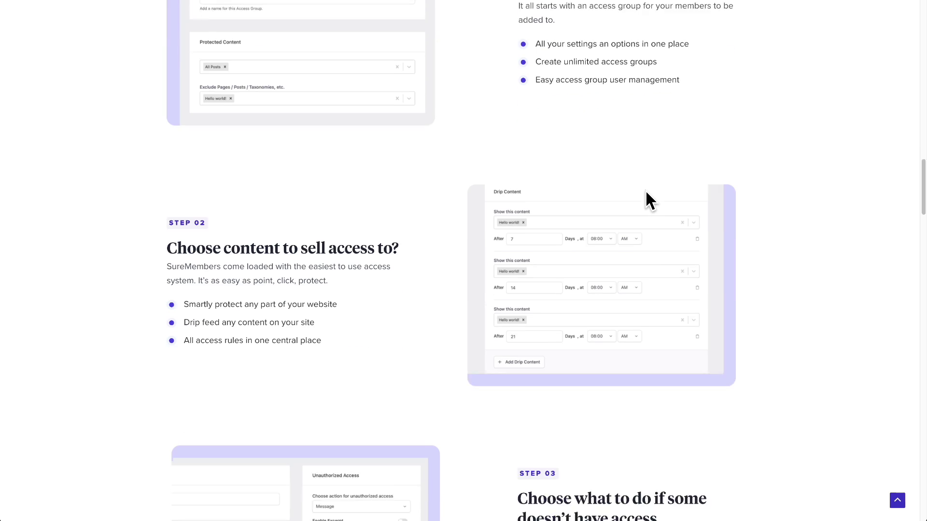
- Scroll to Step 02 and highlight its 'Choose content to sell access to?' heading and description
scroll(645, 190, down, 4)
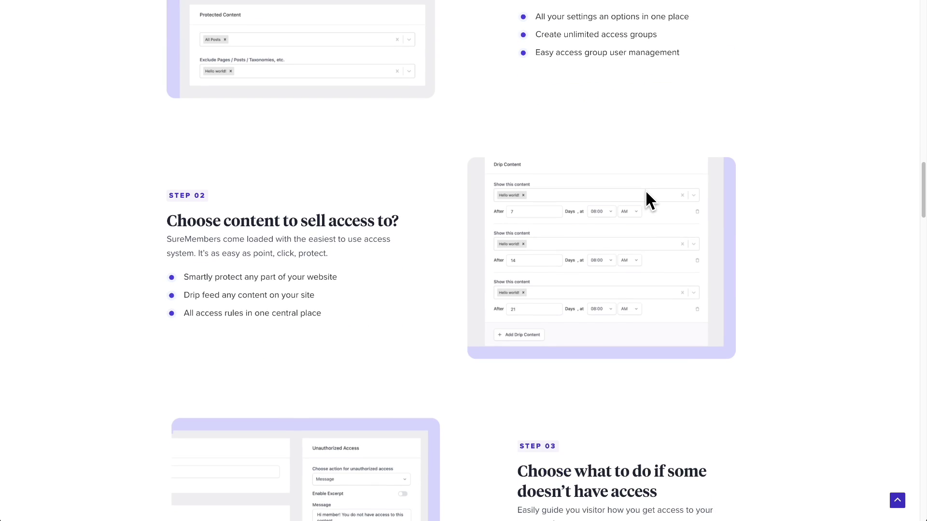
click(646, 192)
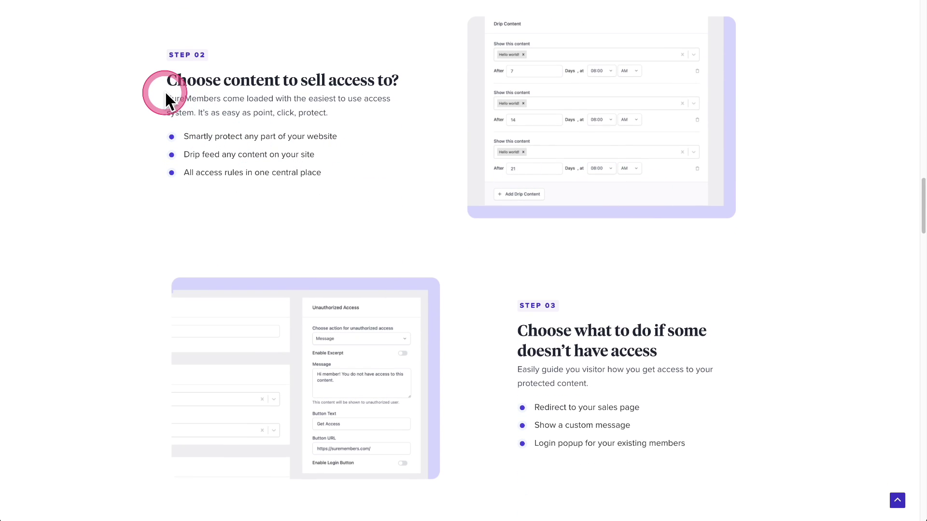
drag(167, 81, 403, 83)
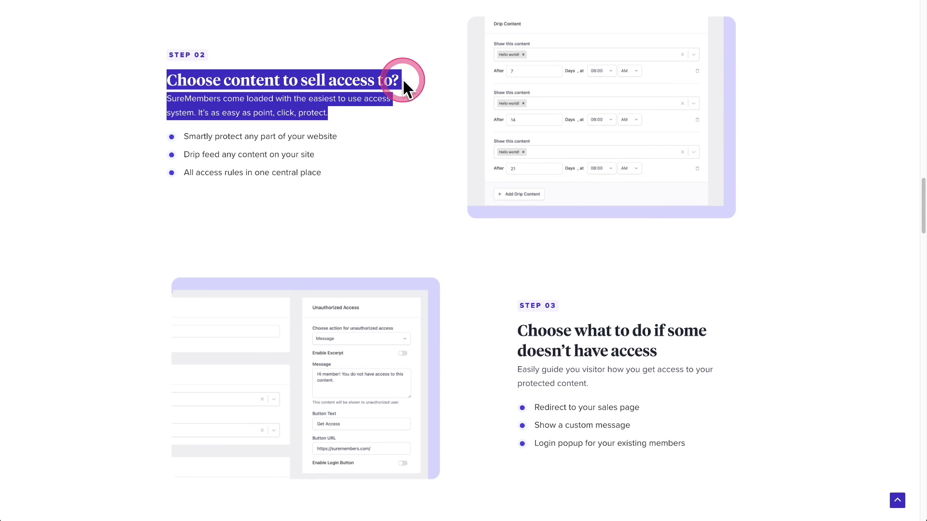
click(401, 79)
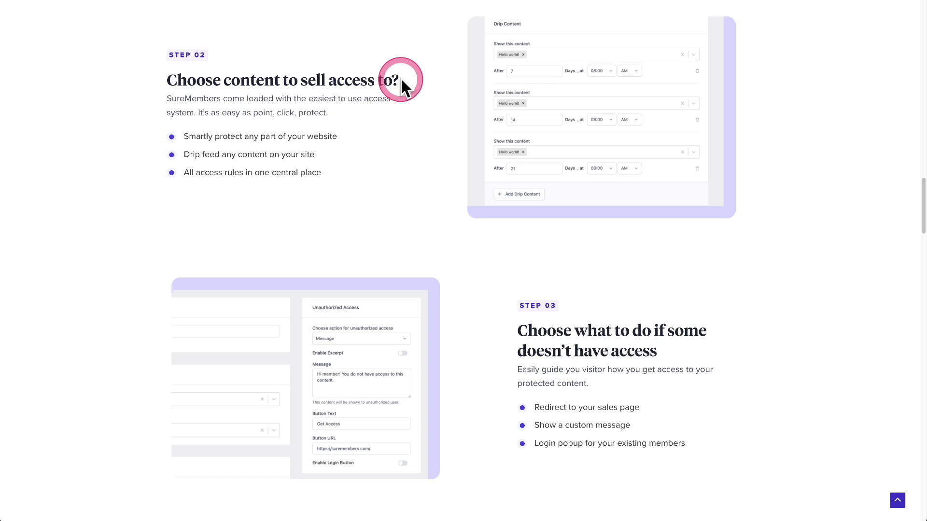
click(437, 365)
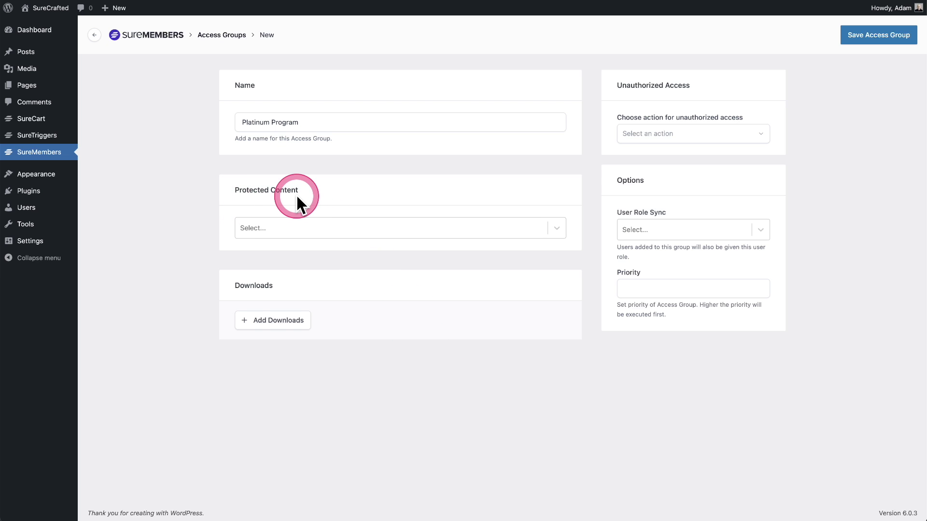
- Set the group's protected content to All Posts instead of Entire Website
click(557, 228)
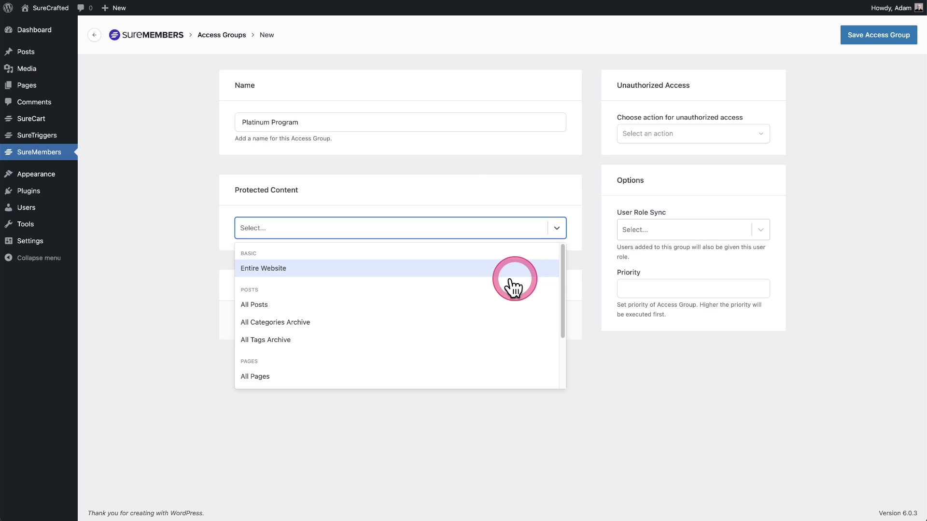
click(304, 268)
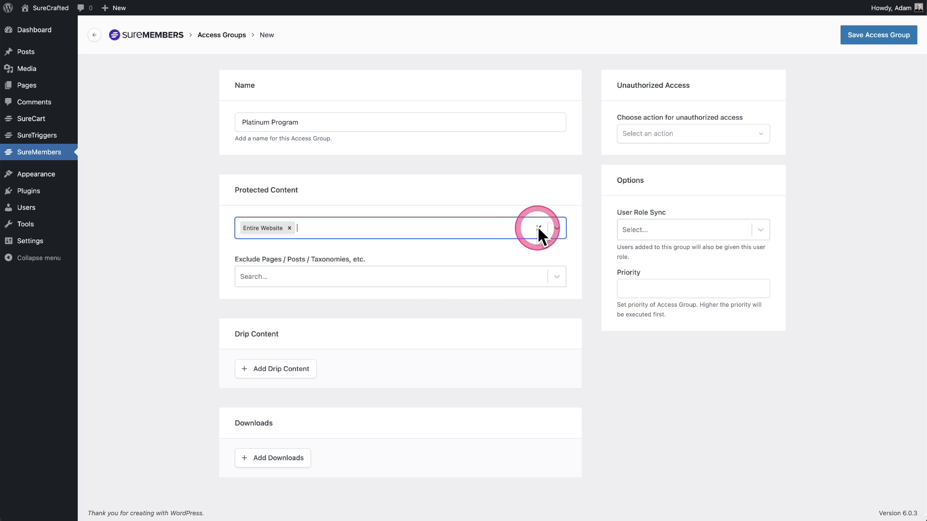
click(538, 227)
click(555, 227)
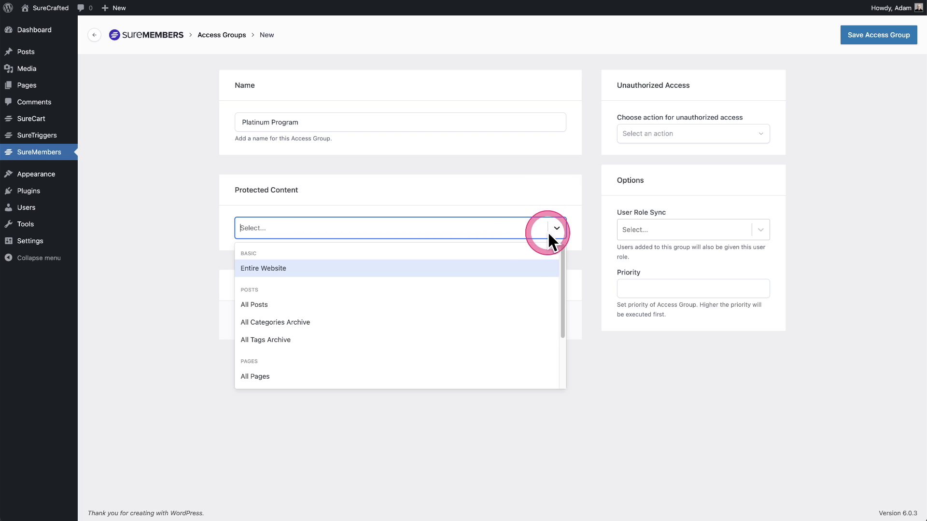
click(326, 302)
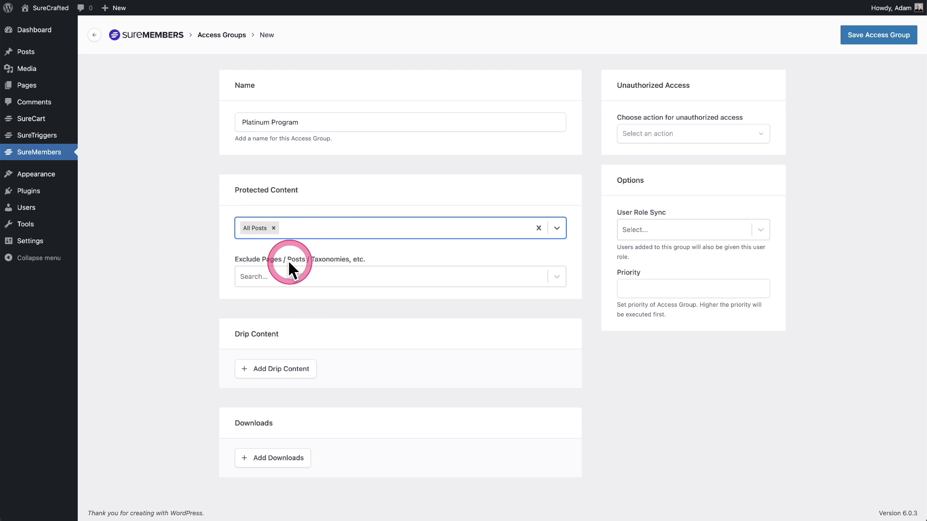
- Exclude the post 'Let's Not Protect This Post' from protection
click(327, 278)
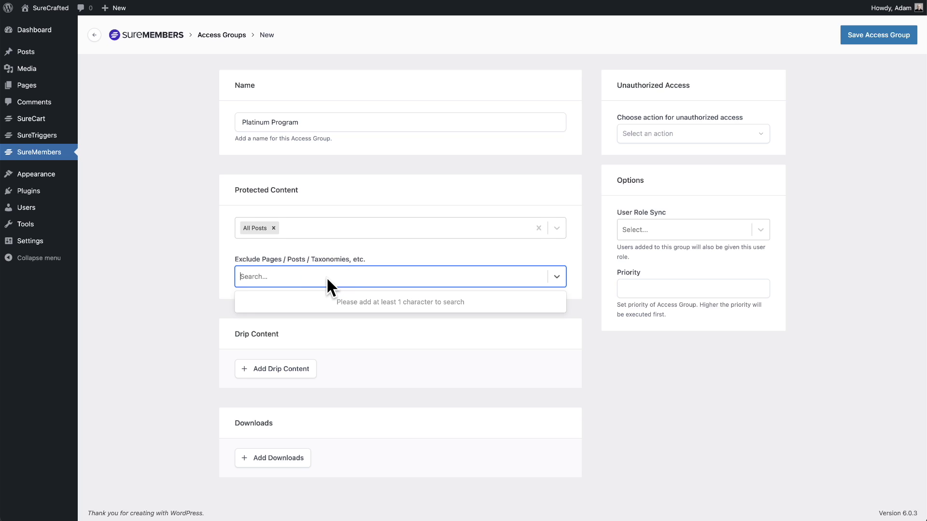
text(pro)
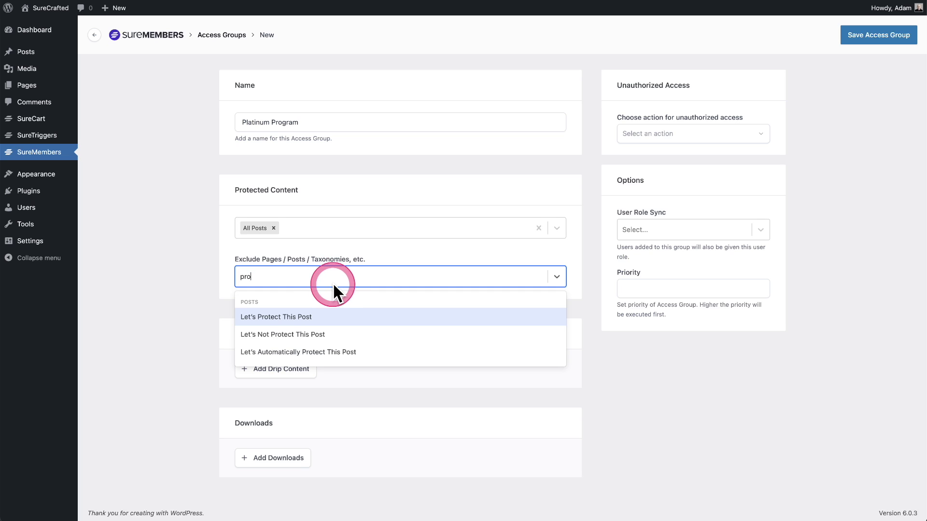
click(313, 334)
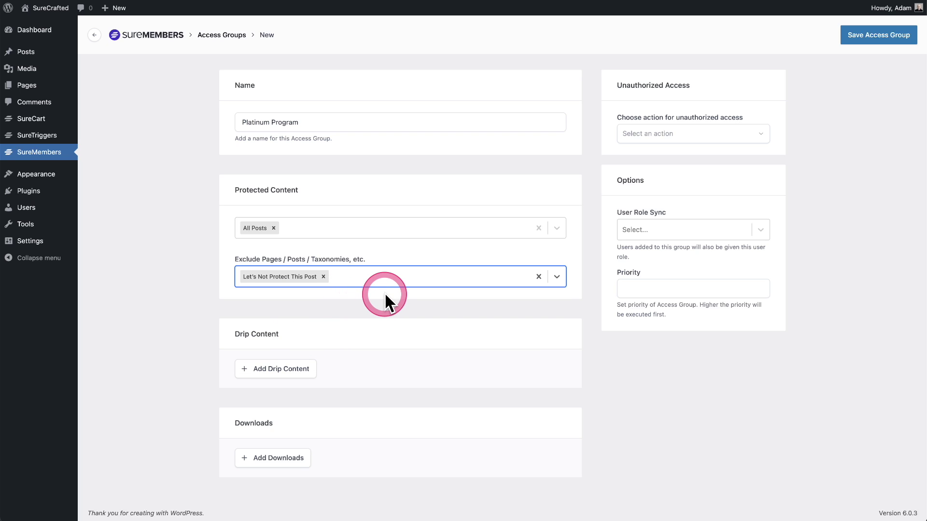
click(406, 327)
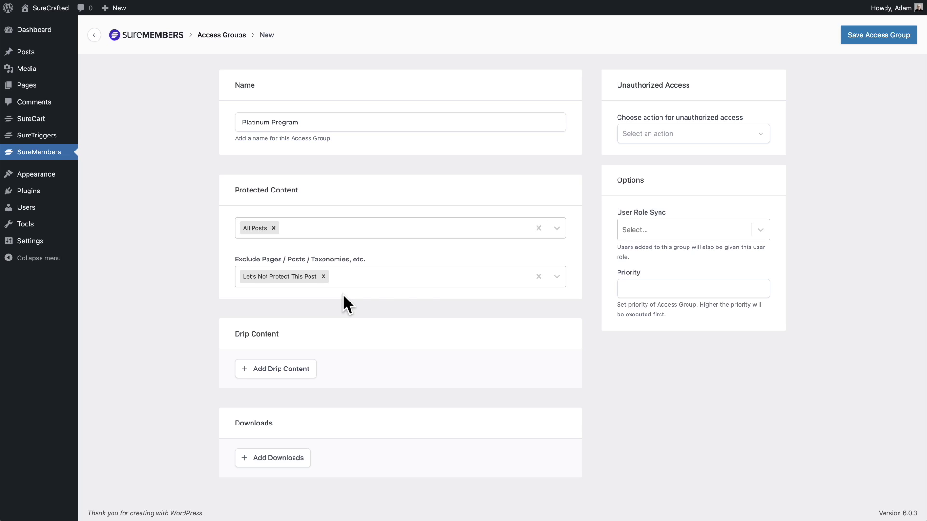
- Add All Pages to Platinum Program's protected content
click(554, 229)
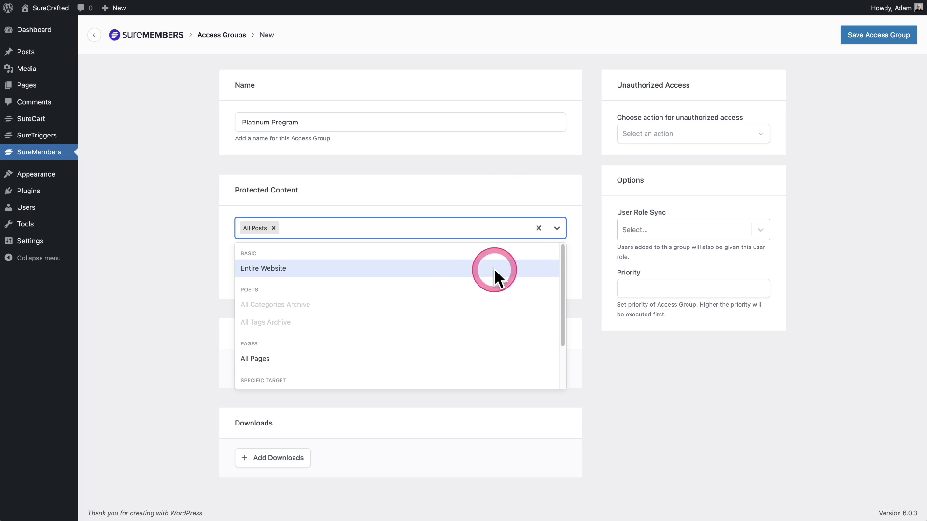
scroll(431, 292, down, 2)
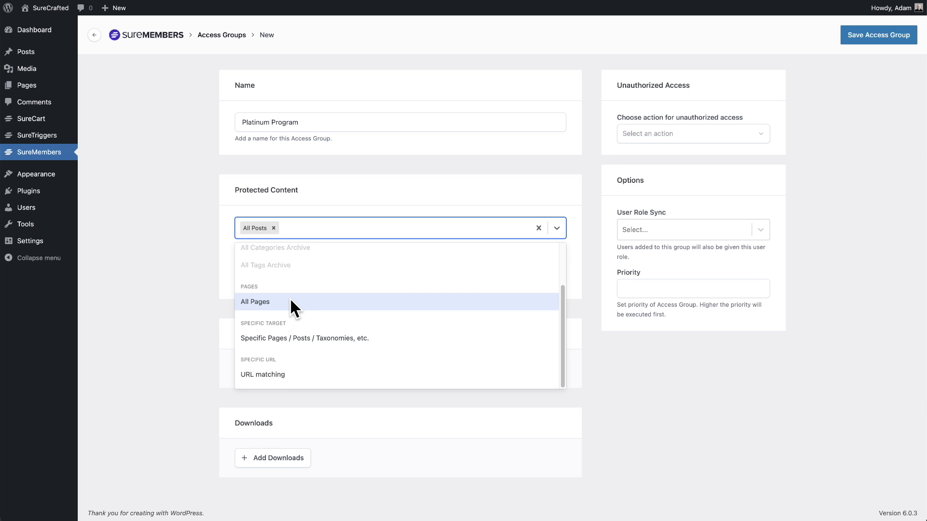
click(319, 332)
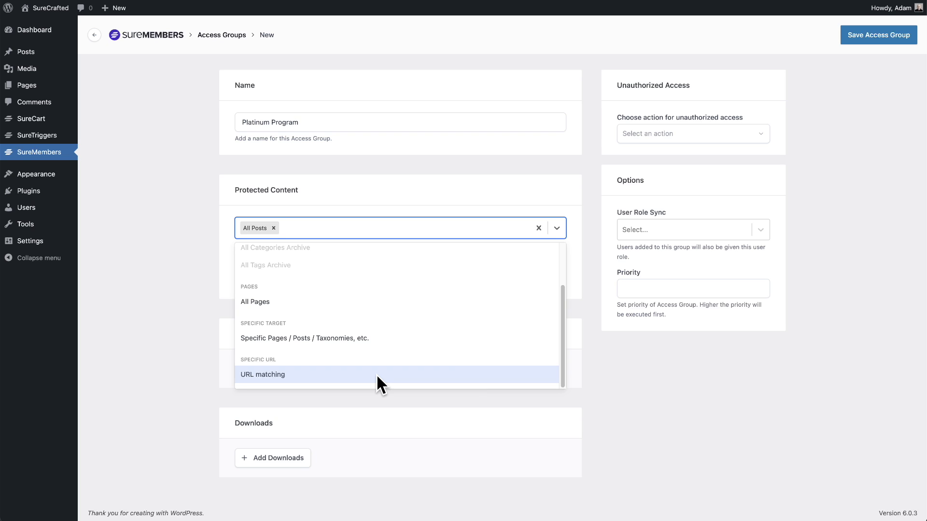
click(303, 300)
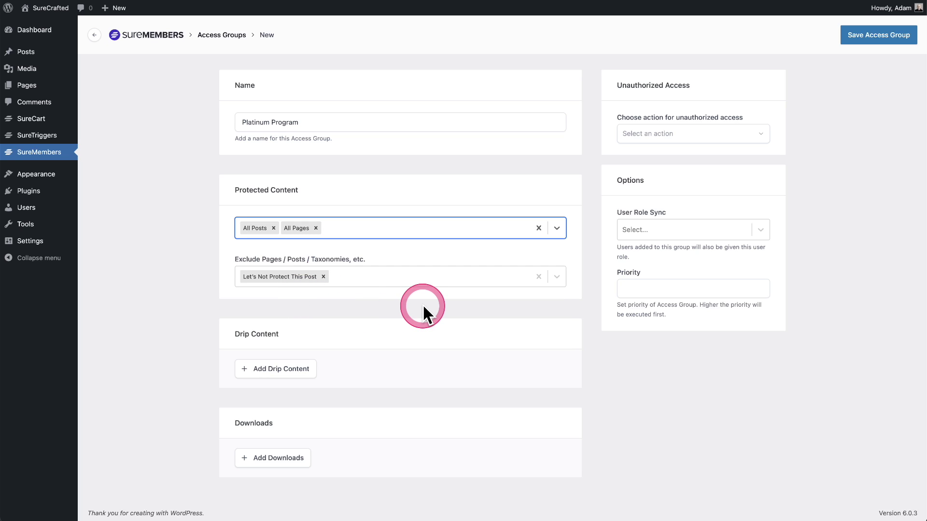
- Add the Privacy Policy page to the group's exclusions
click(438, 277)
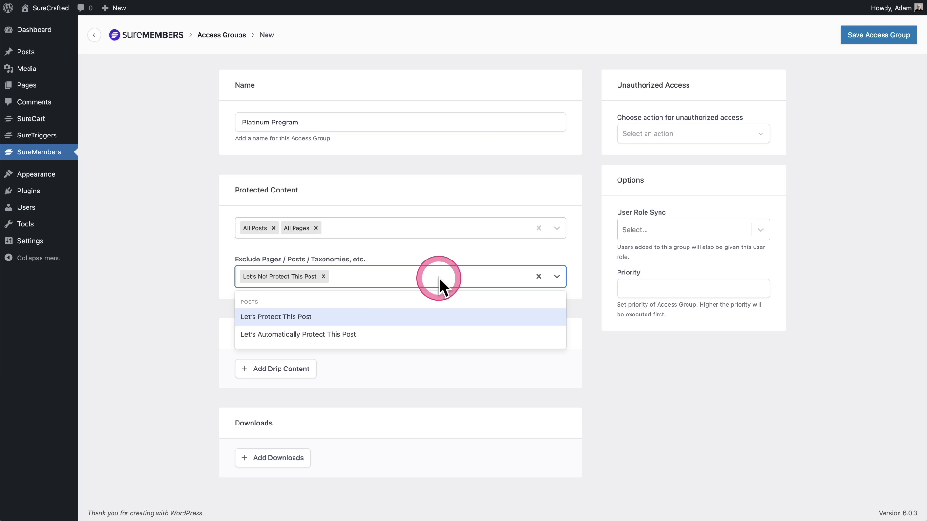
text(pric=v)
key(BackSpace)
key(BackSpace)
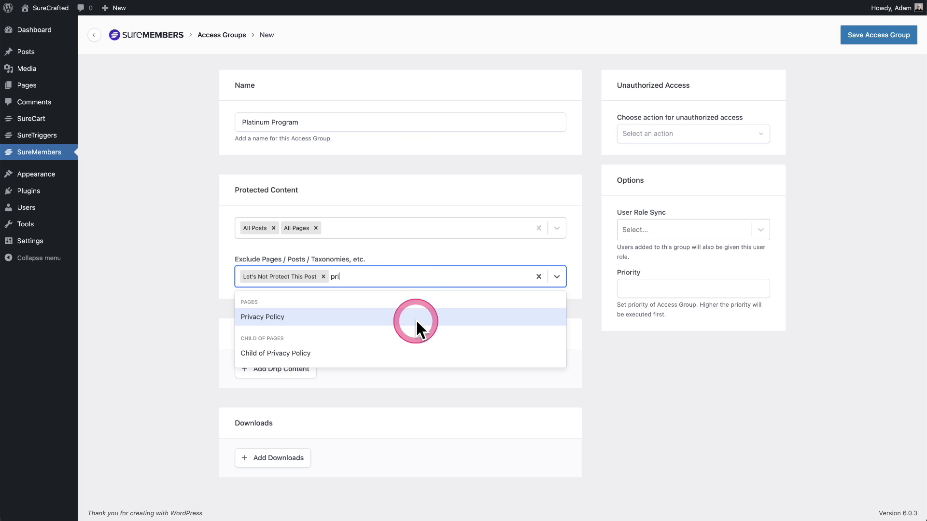
click(416, 319)
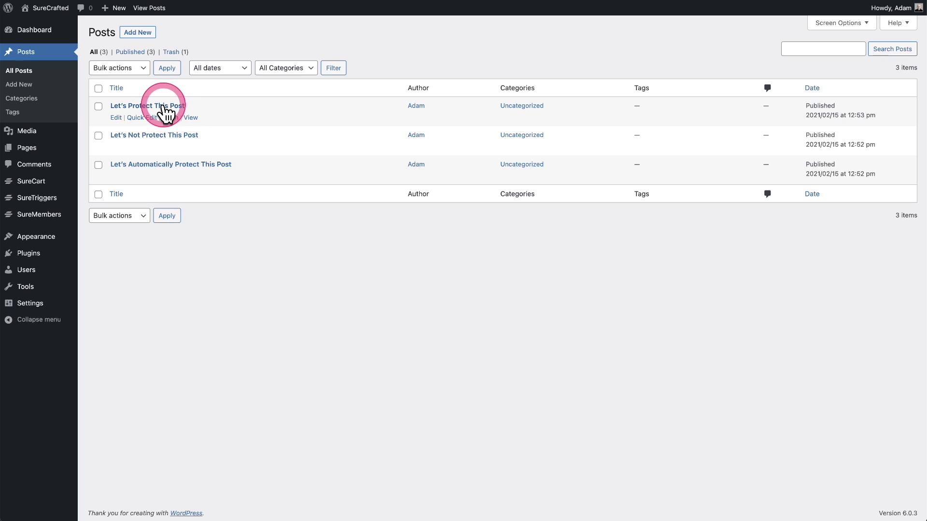
- Open 'Let's Protect This Post' in the editor and view its SureMembers access groups
click(164, 107)
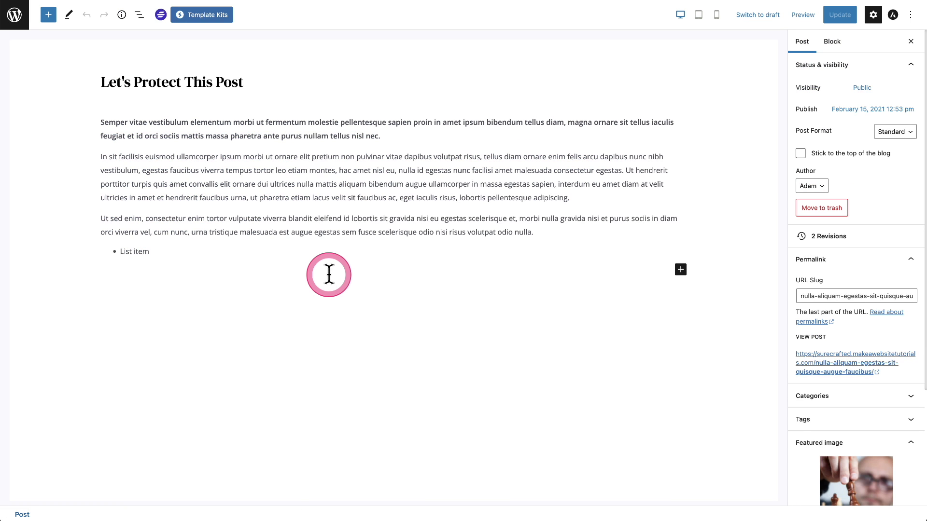
click(277, 218)
click(220, 153)
click(175, 72)
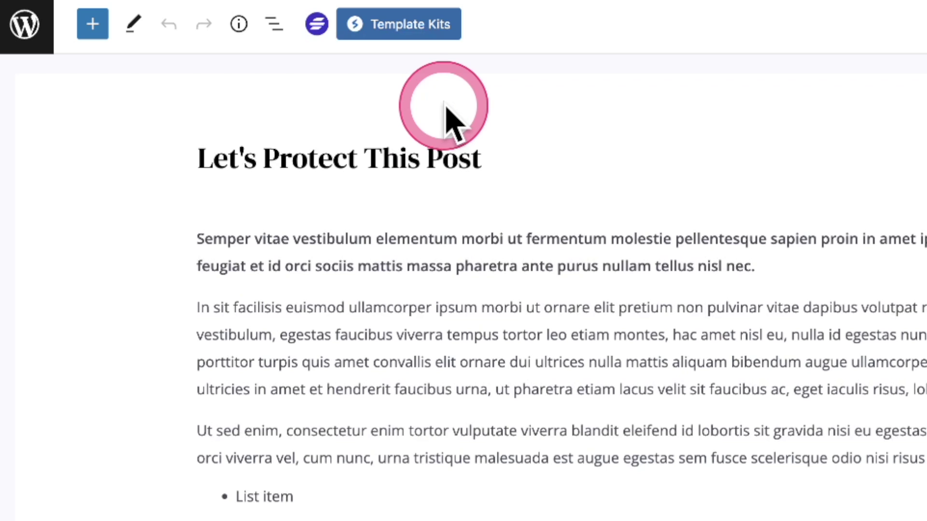
click(464, 95)
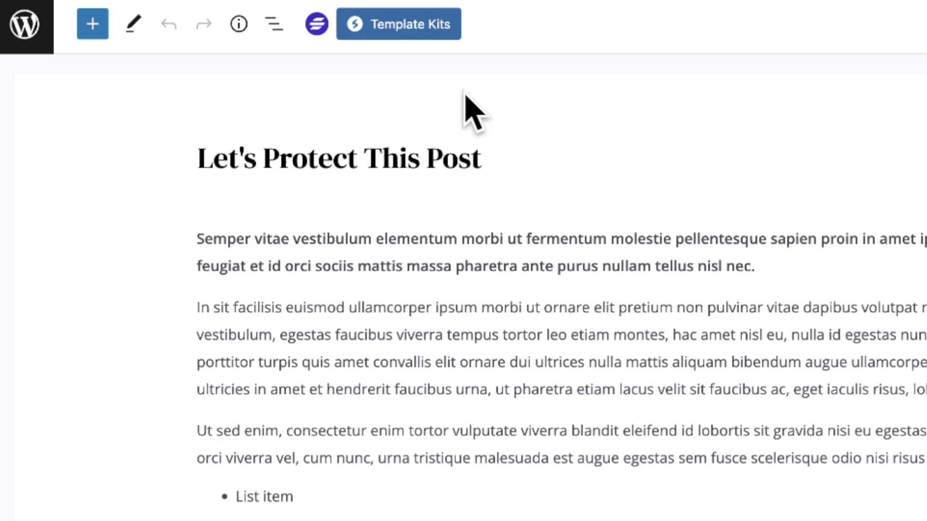
click(313, 31)
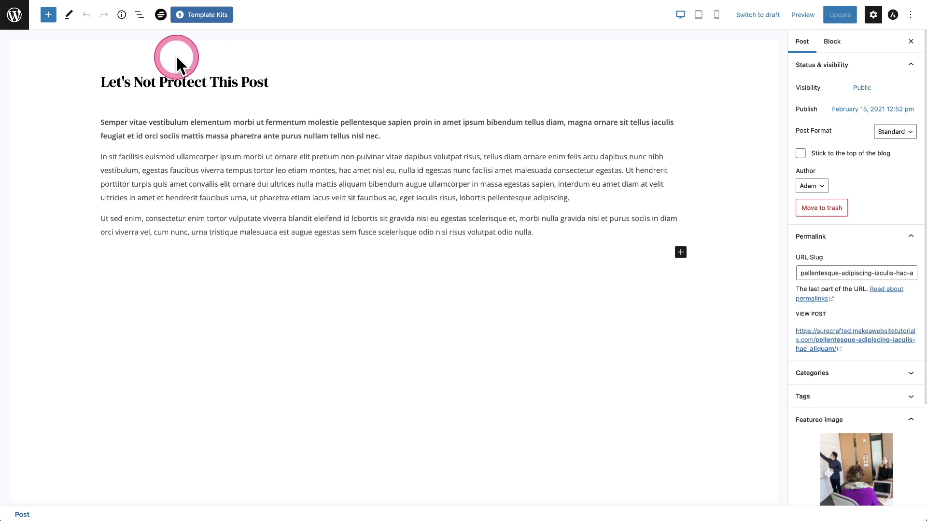
- Check this post's SureMembers restrictions and list all access groups
click(160, 17)
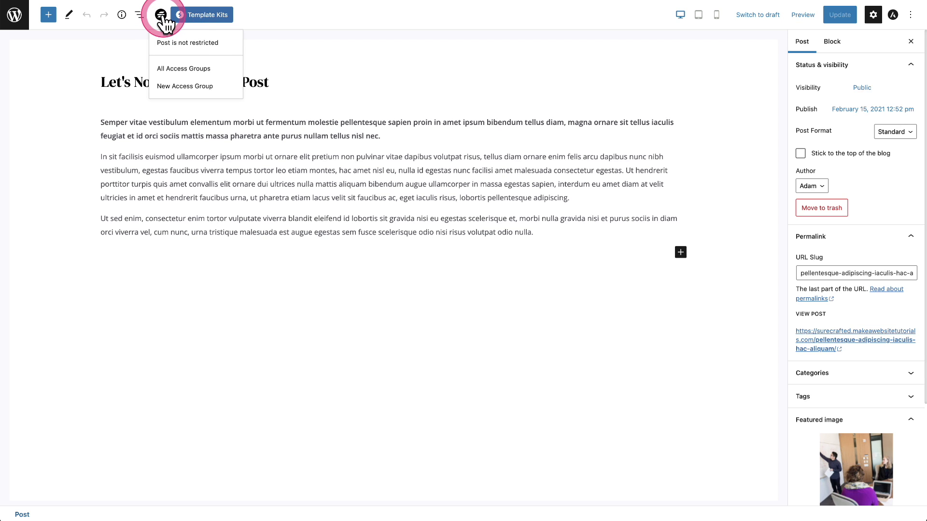
click(213, 69)
- Remove 'Let's Not Protect This Post' from Platinum Program's exclusions and save the group
click(213, 68)
click(128, 143)
click(85, 160)
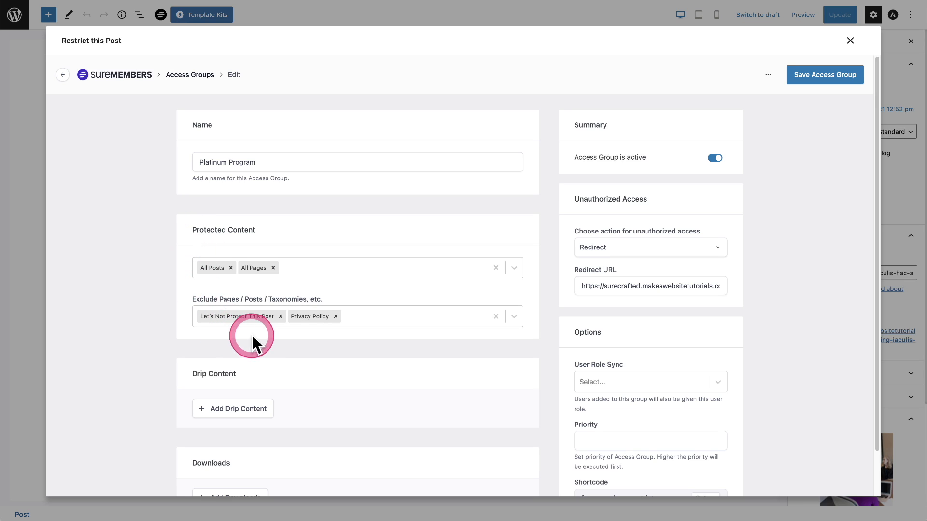
click(281, 316)
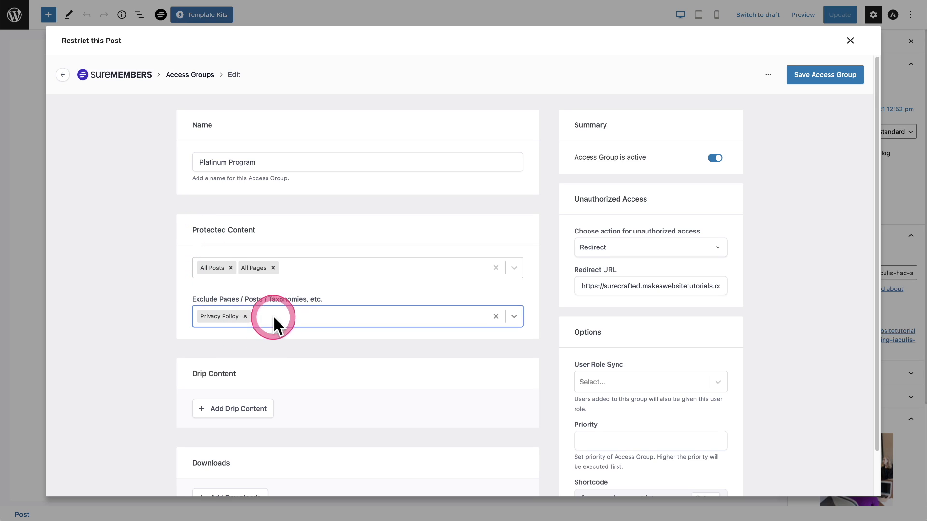
click(824, 86)
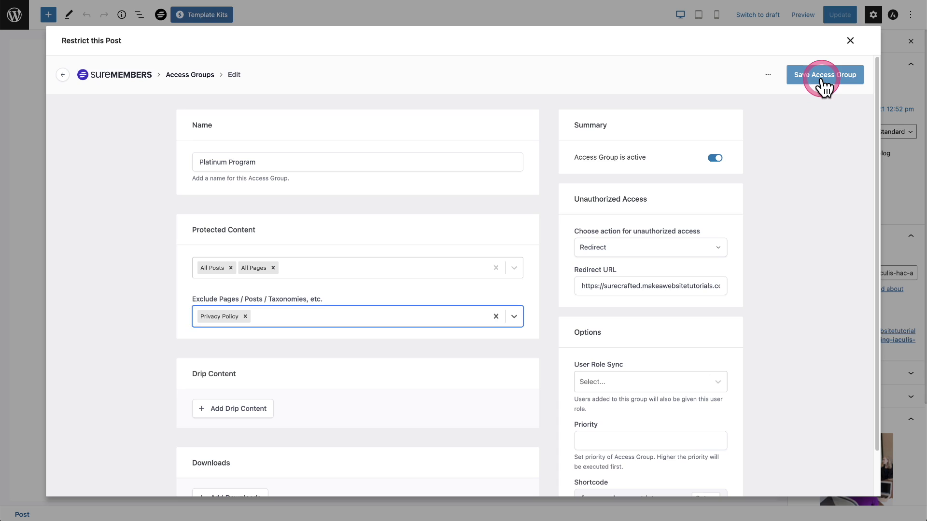
- Confirm via the SureMembers toolbar icon which access groups now protect this post
click(824, 78)
click(850, 41)
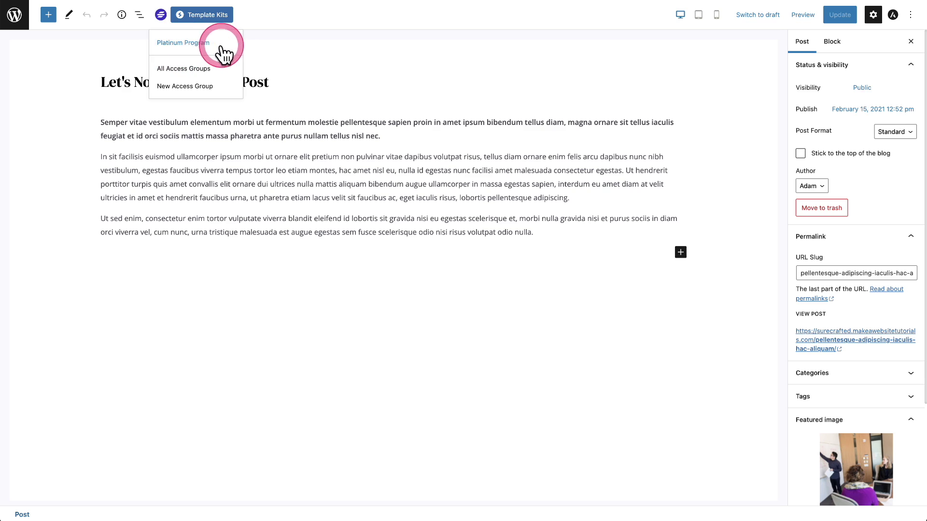
click(357, 63)
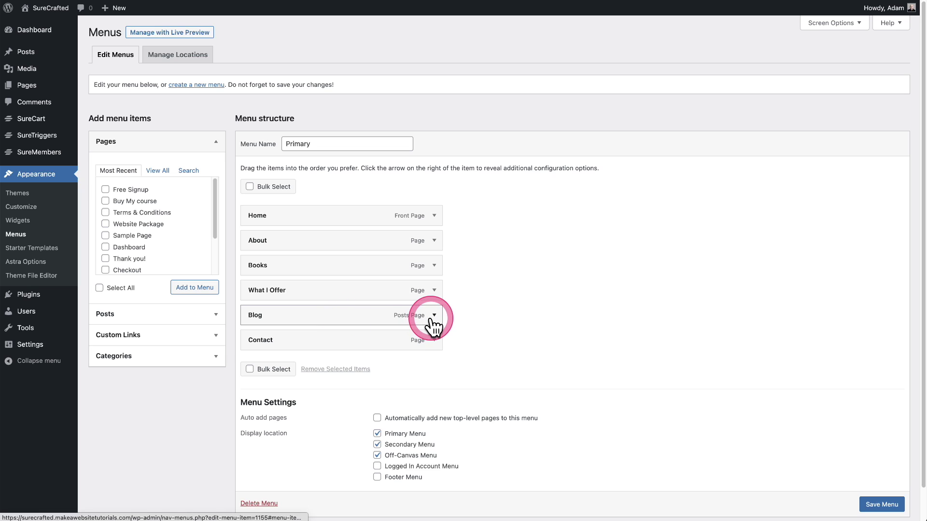
- Set the Blog menu item's 'Show menu when user' condition to 'is not in' Platinum Program
click(488, 273)
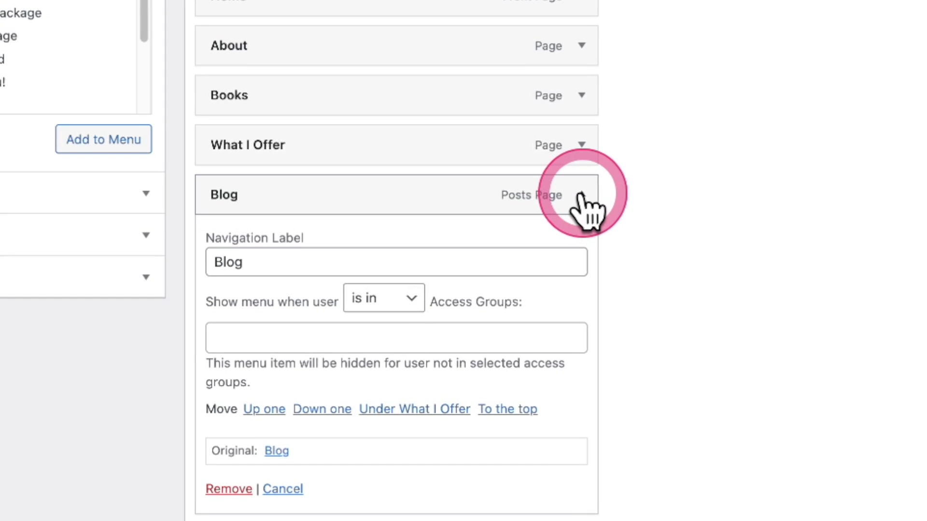
scroll(490, 282, down, 3)
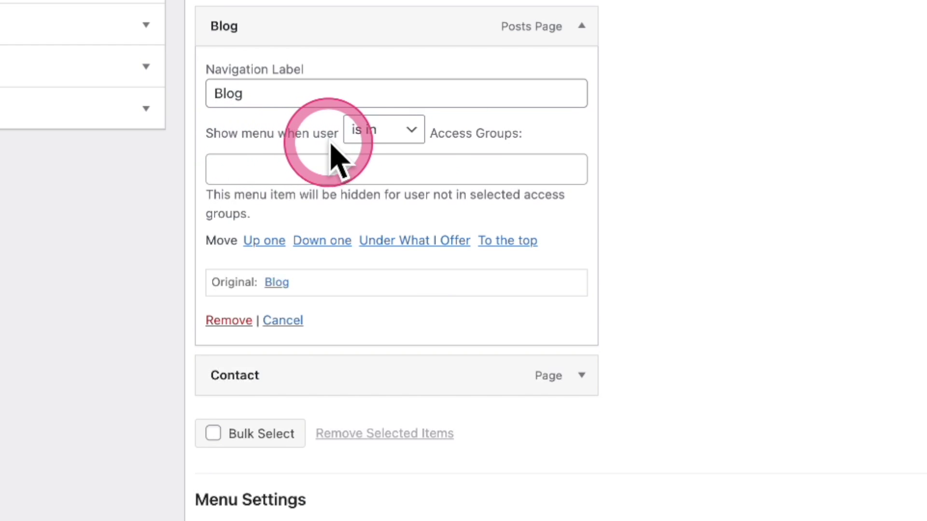
click(393, 137)
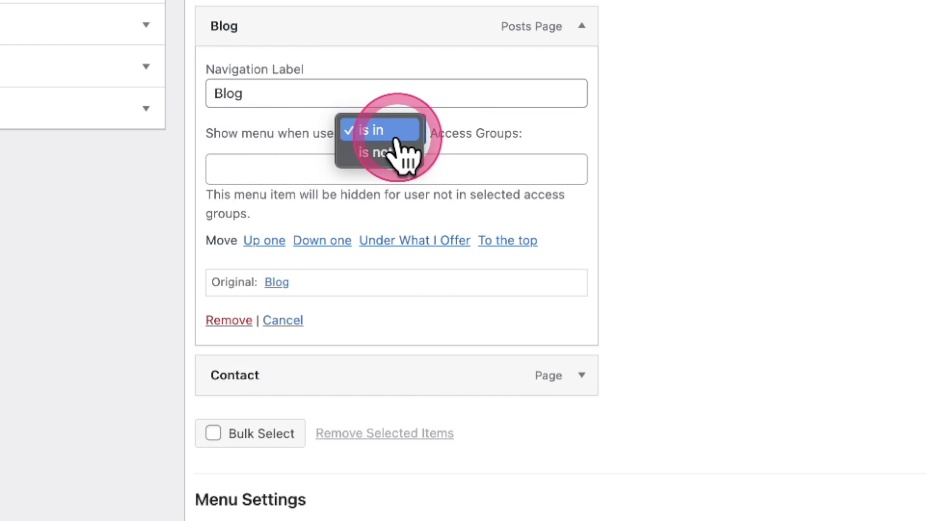
click(464, 137)
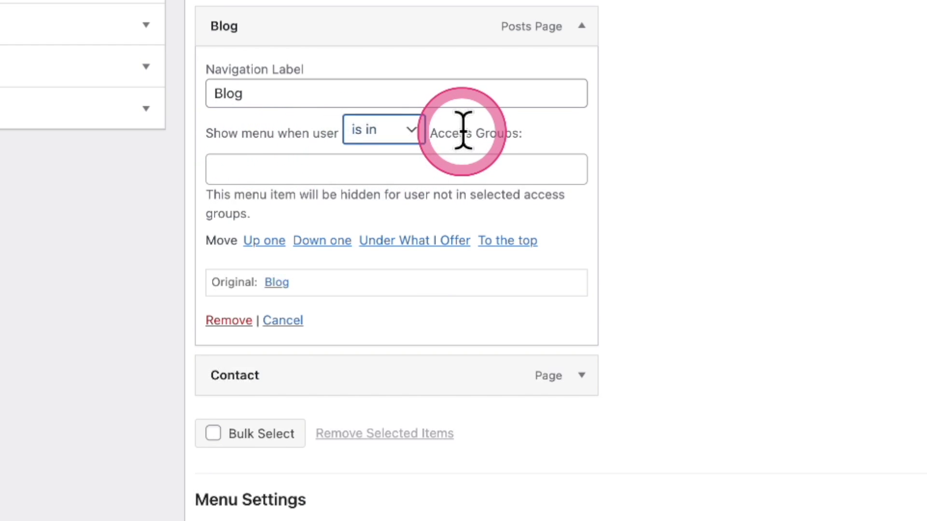
click(323, 170)
text(pl)
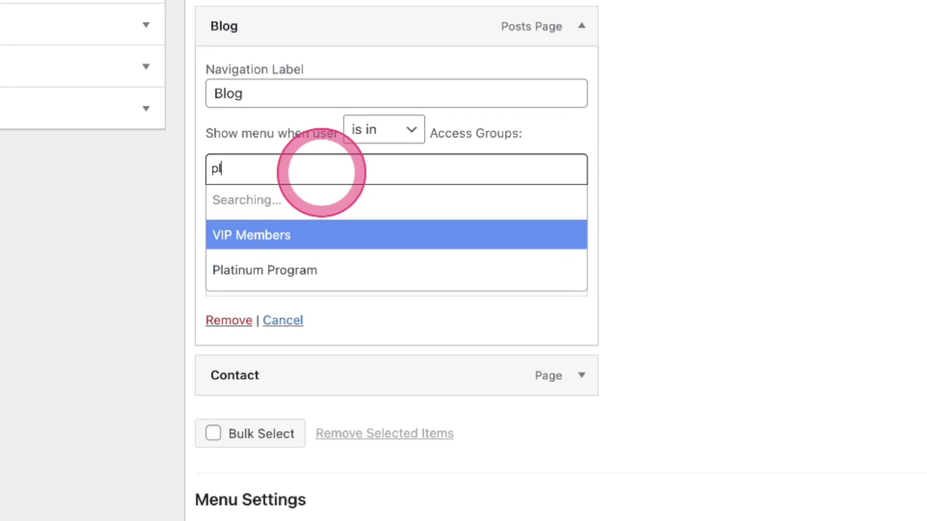
click(331, 199)
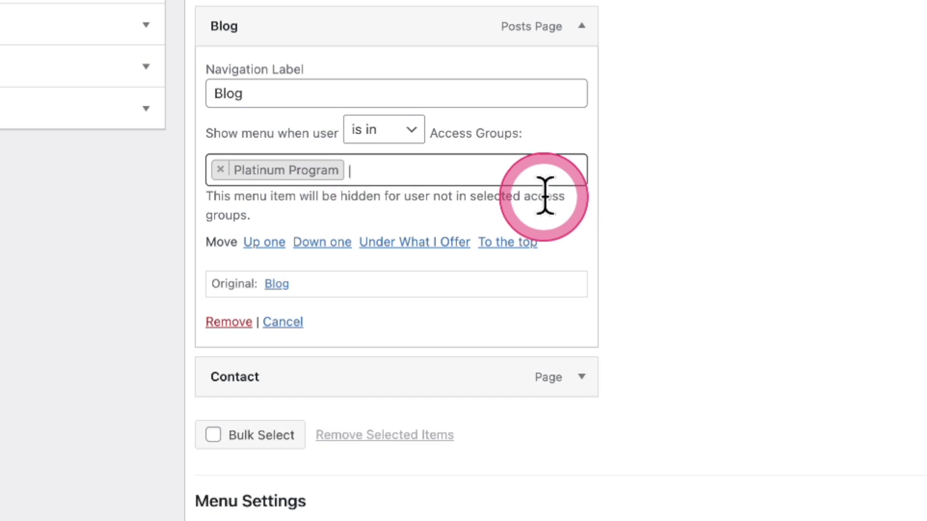
click(417, 130)
click(415, 153)
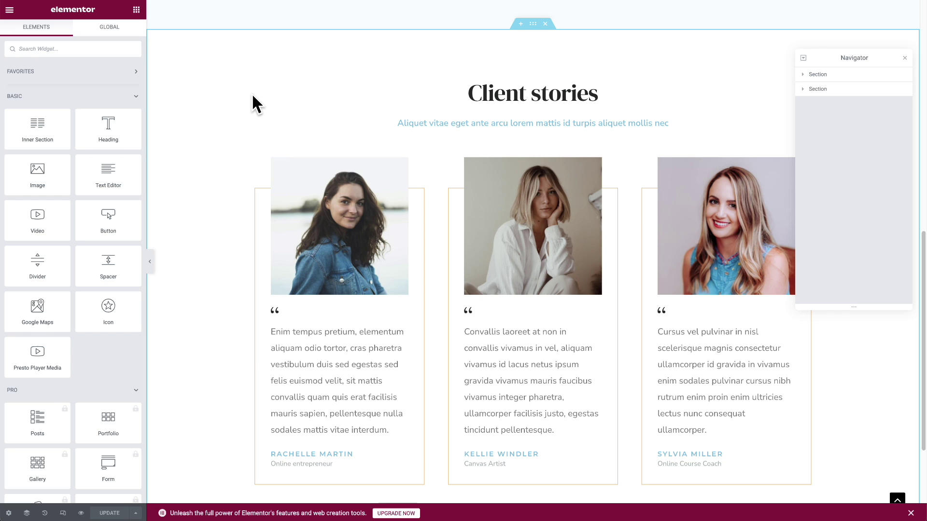
- Select the Client stories section and list its Restrict This Block access groups
scroll(252, 95, up, 10)
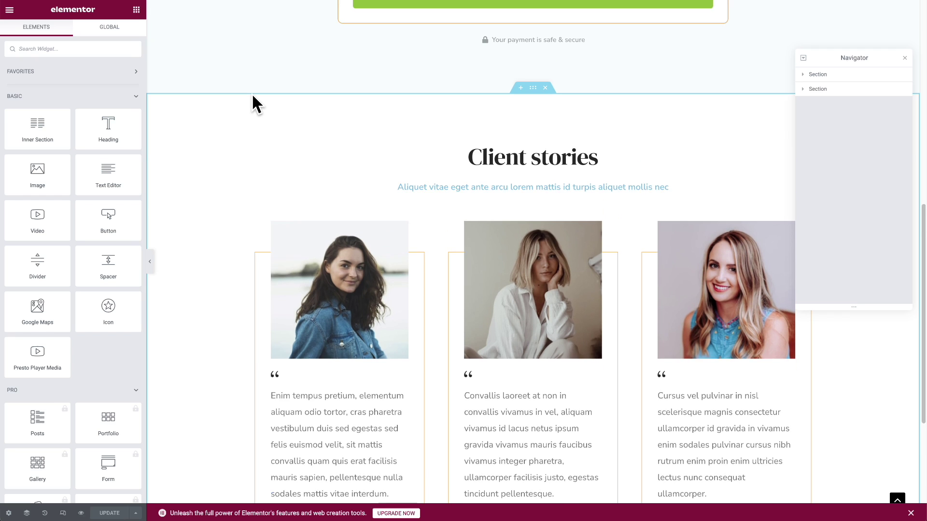
scroll(252, 95, down, 5)
scroll(252, 95, down, 10)
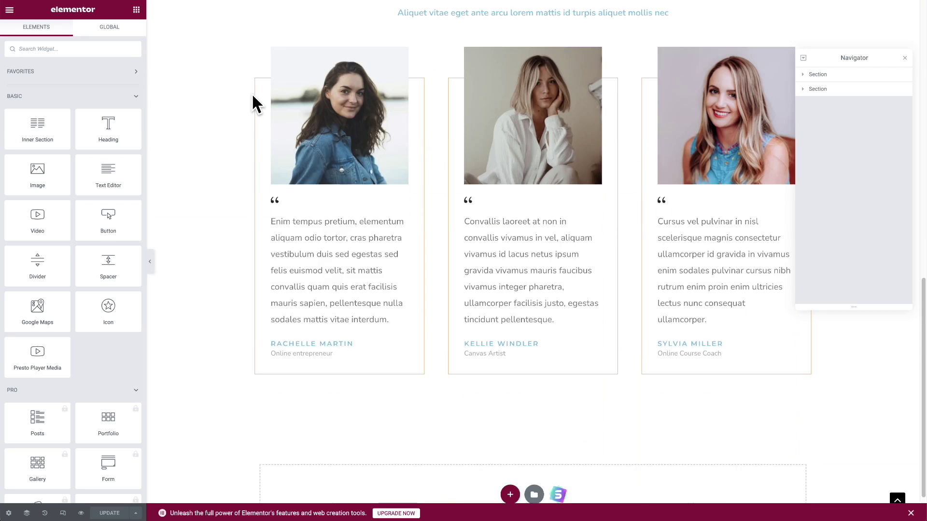
scroll(252, 95, up, 5)
click(404, 145)
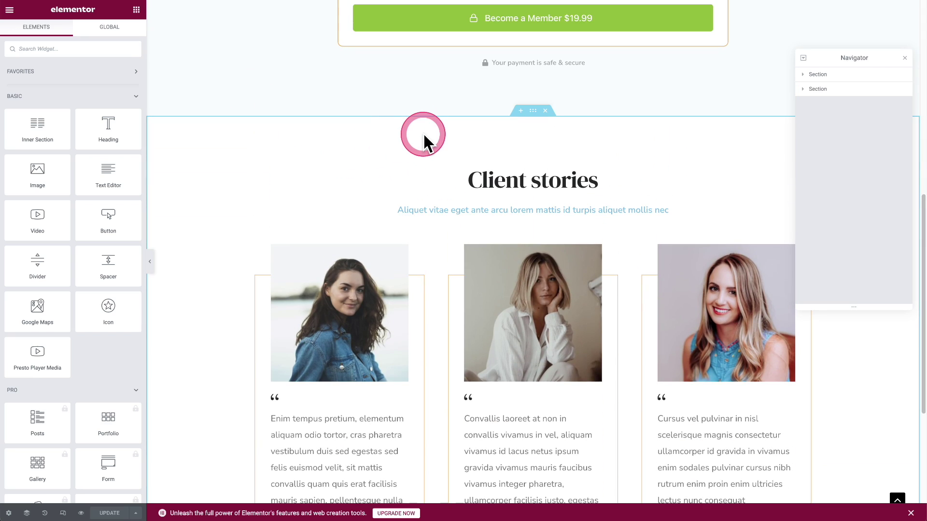
click(533, 110)
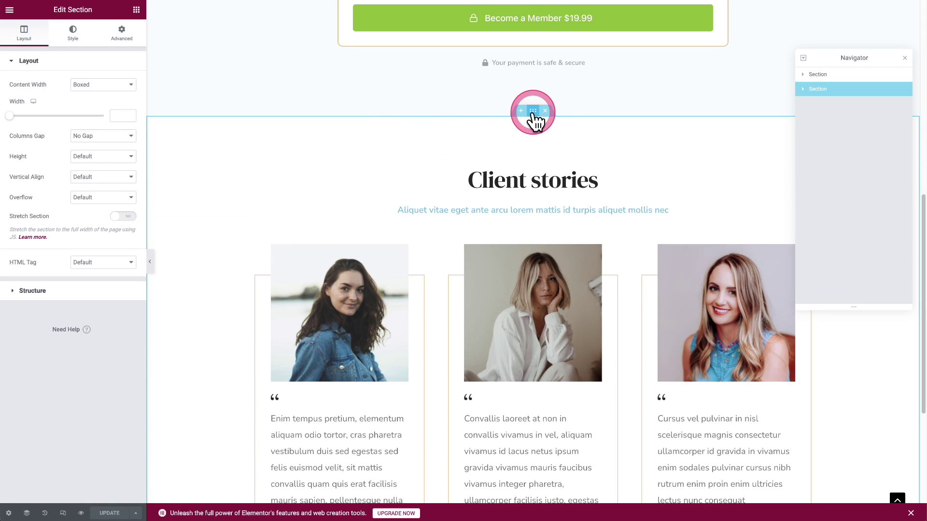
click(513, 136)
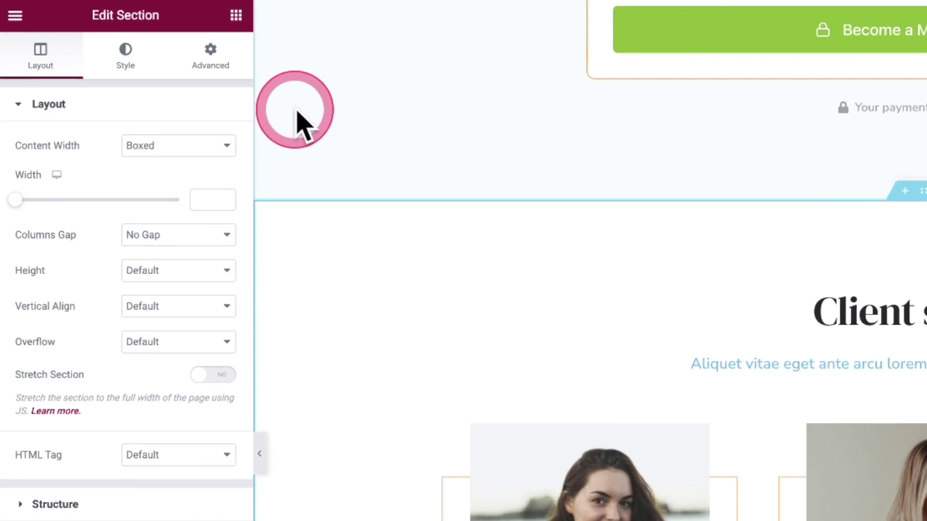
click(118, 35)
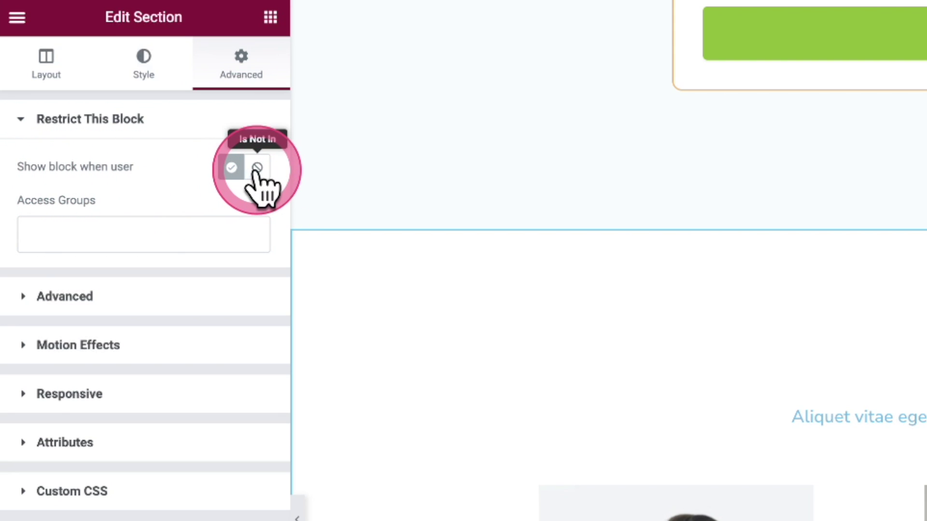
click(207, 229)
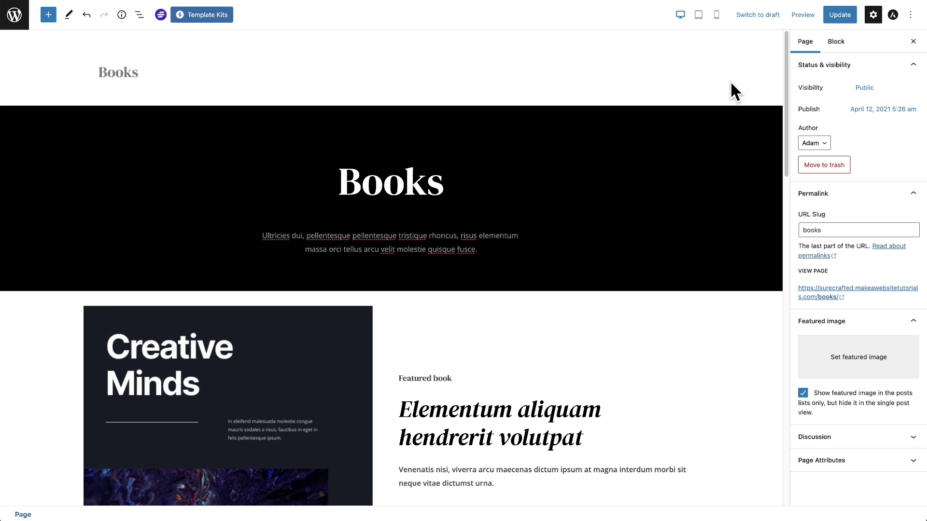
- Select the Books cover block and expand its Restrict This Block options
click(749, 126)
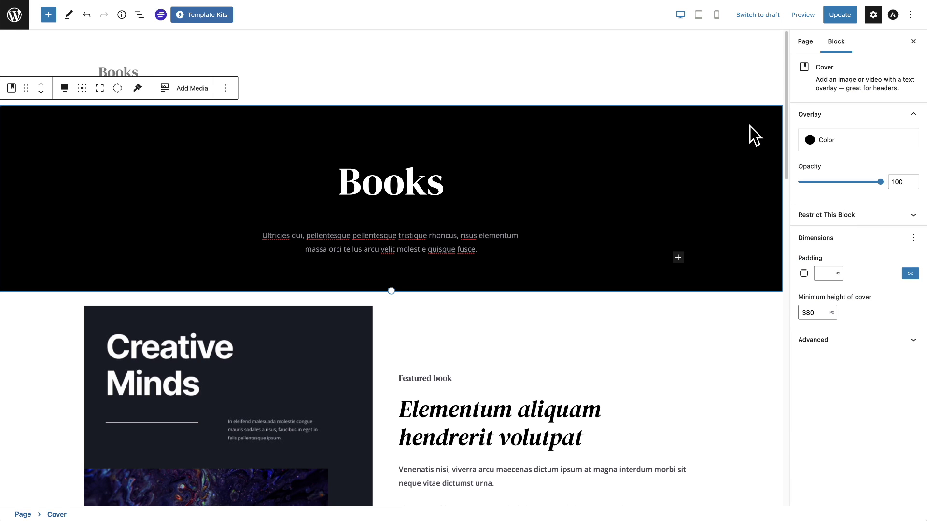
click(827, 216)
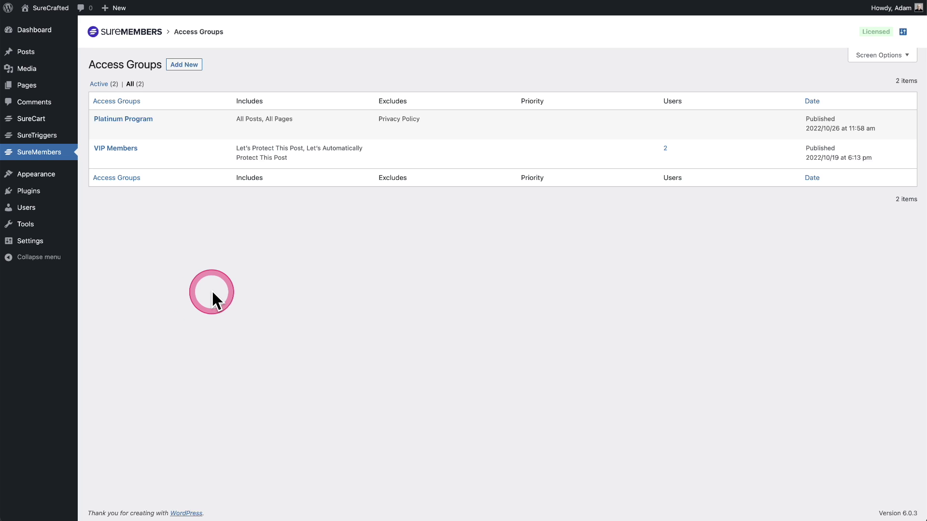
click(902, 32)
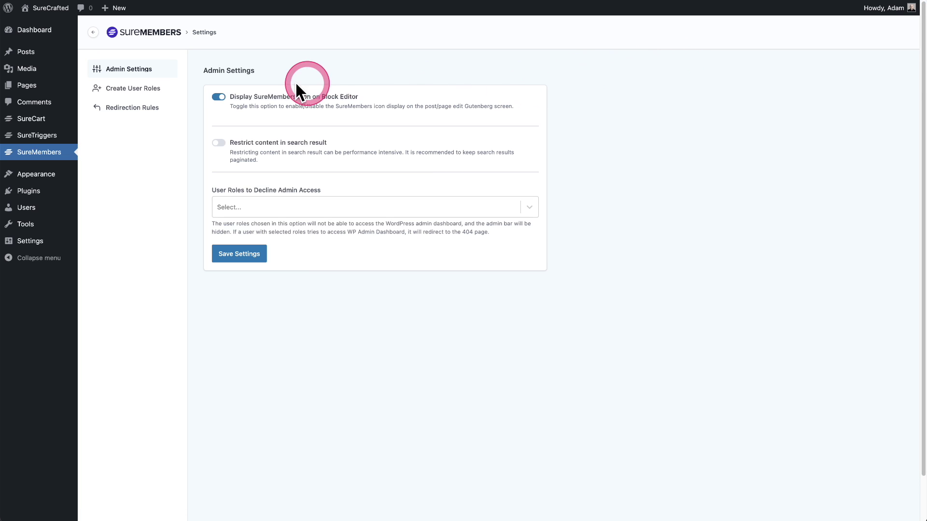
click(118, 91)
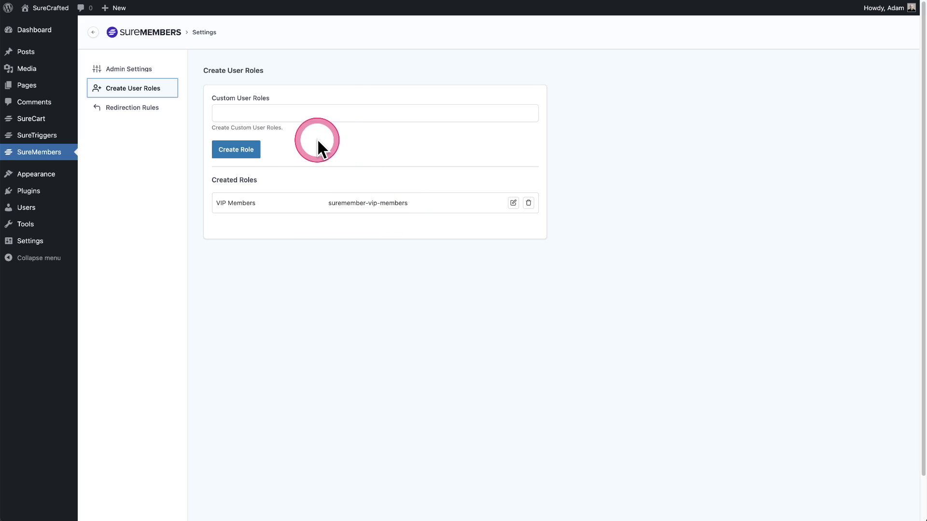
click(163, 38)
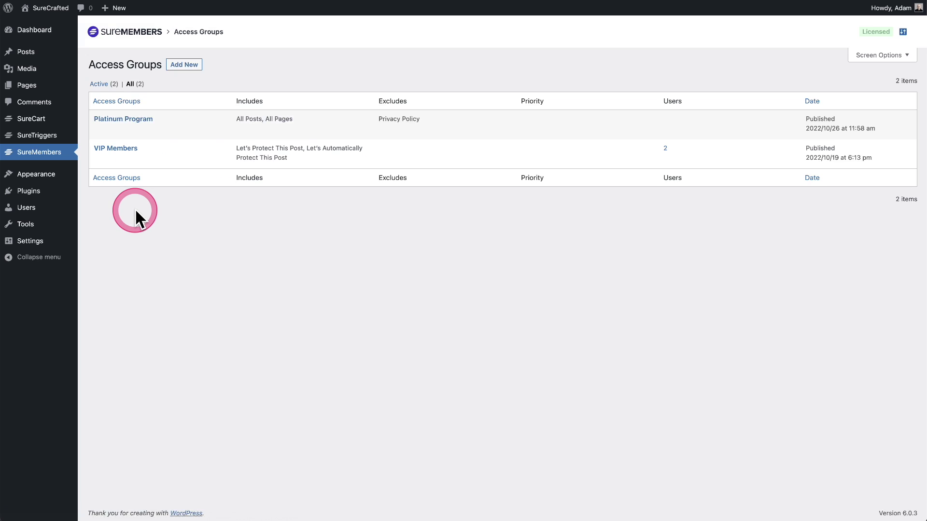
- Open the VIP Members access group and review its settings
click(118, 150)
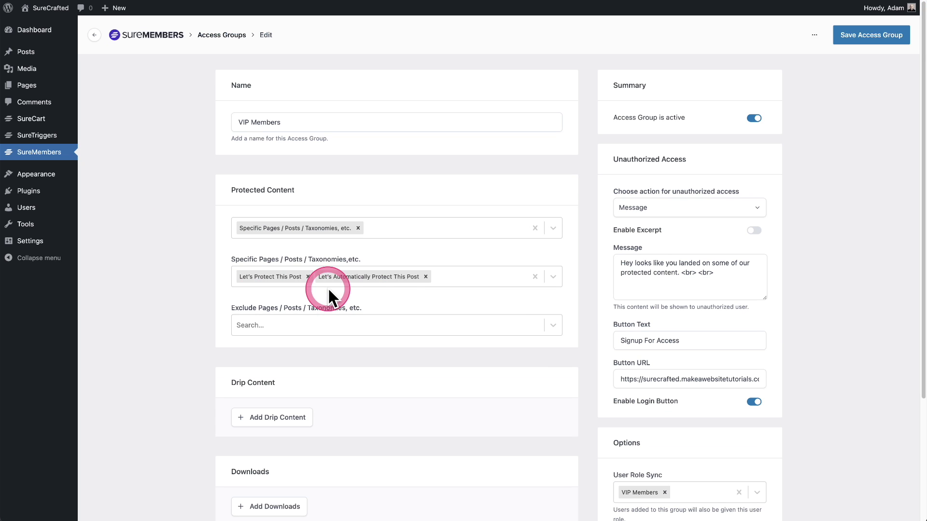
scroll(595, 252, down, 3)
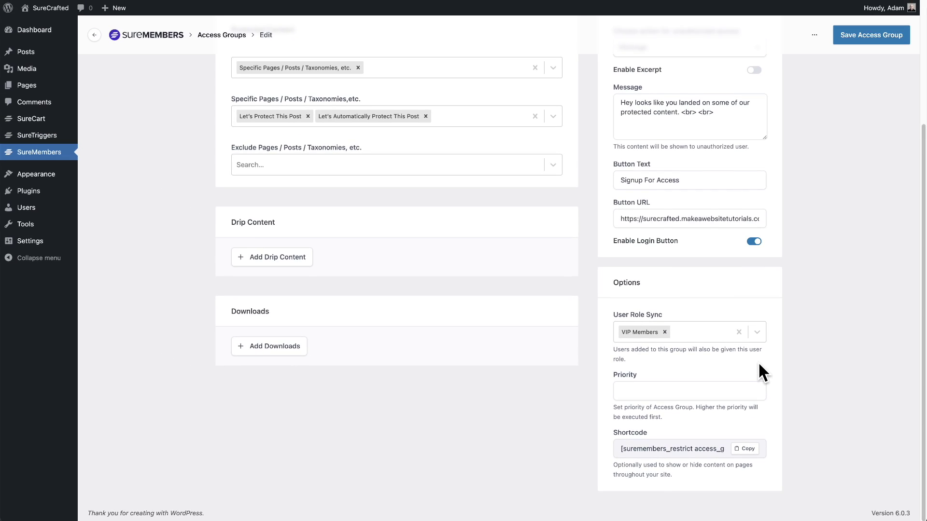
scroll(761, 371, up, 2)
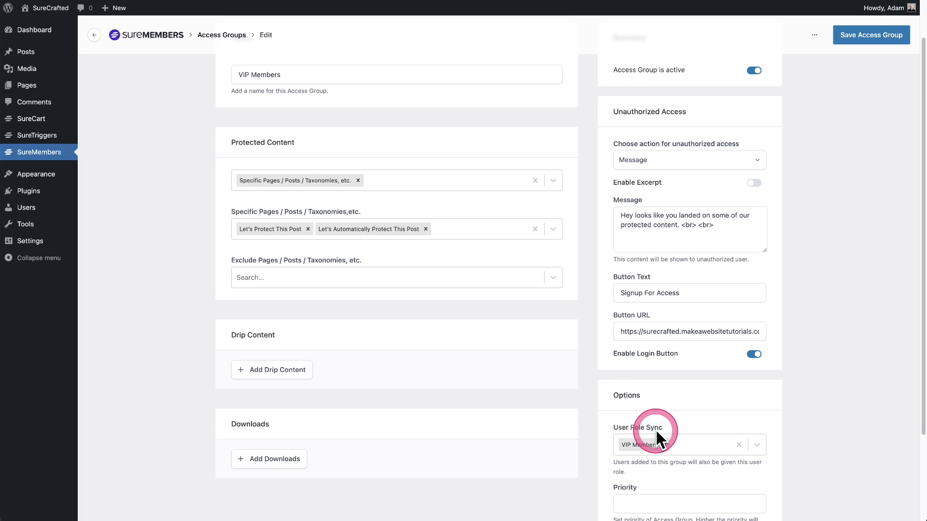
scroll(656, 428, up, 1)
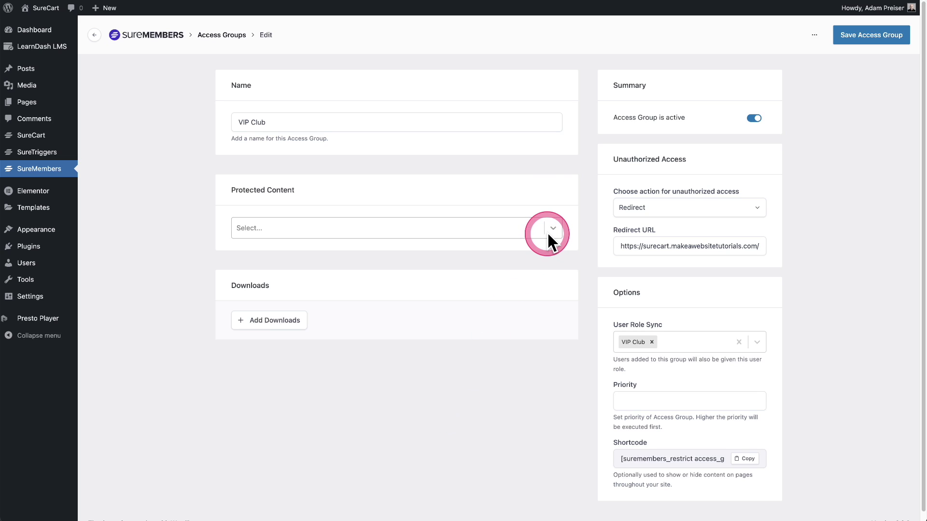
- Choose LearnDash Courses as the group's protected content type
click(552, 228)
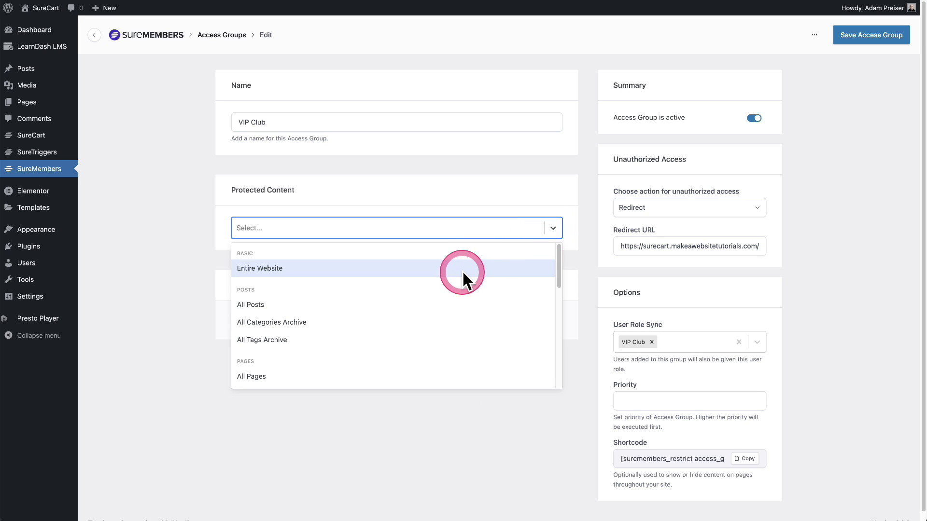
scroll(462, 273, down, 8)
scroll(462, 272, down, 3)
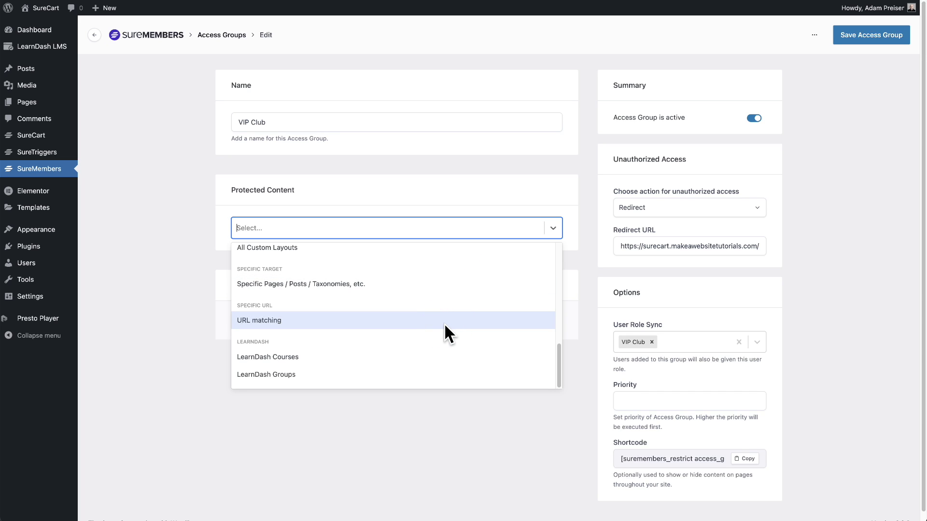
click(355, 357)
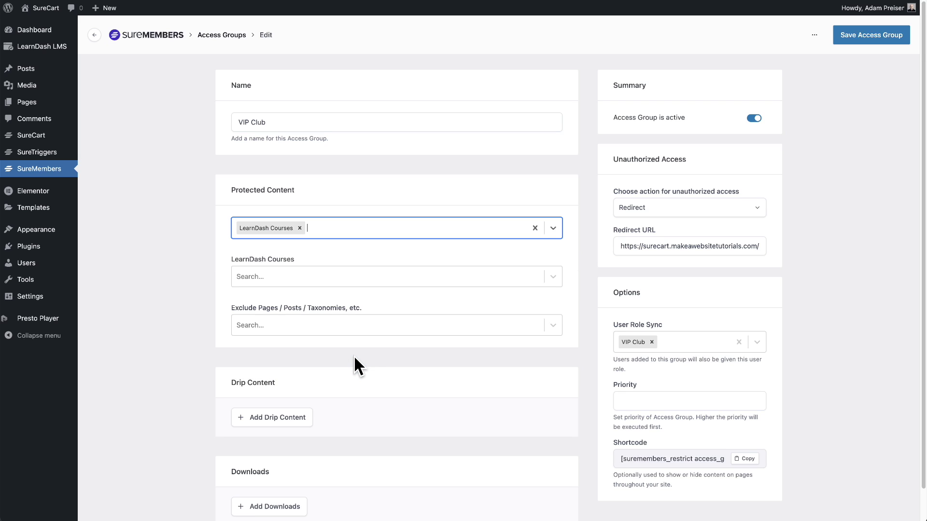
click(359, 353)
scroll(360, 347, down, 2)
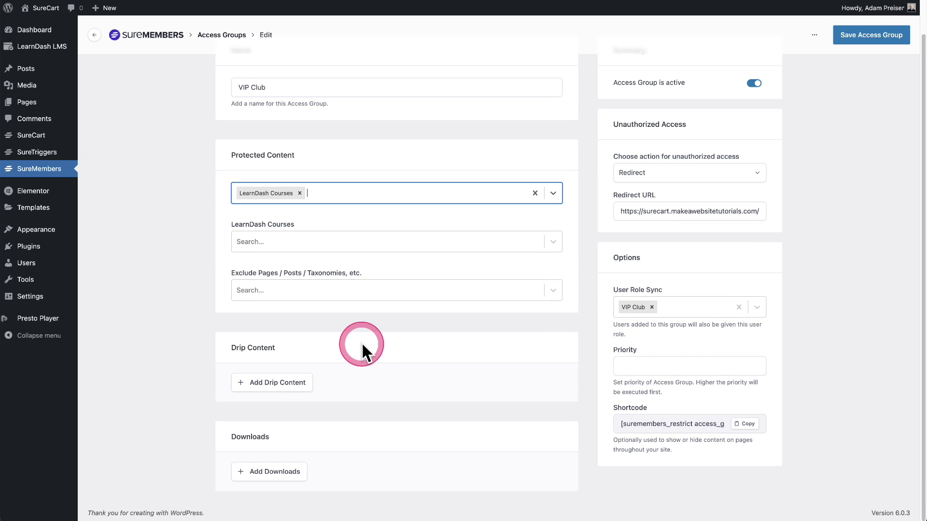
- Search 'we' and add the Week One and Week Two courses
click(326, 242)
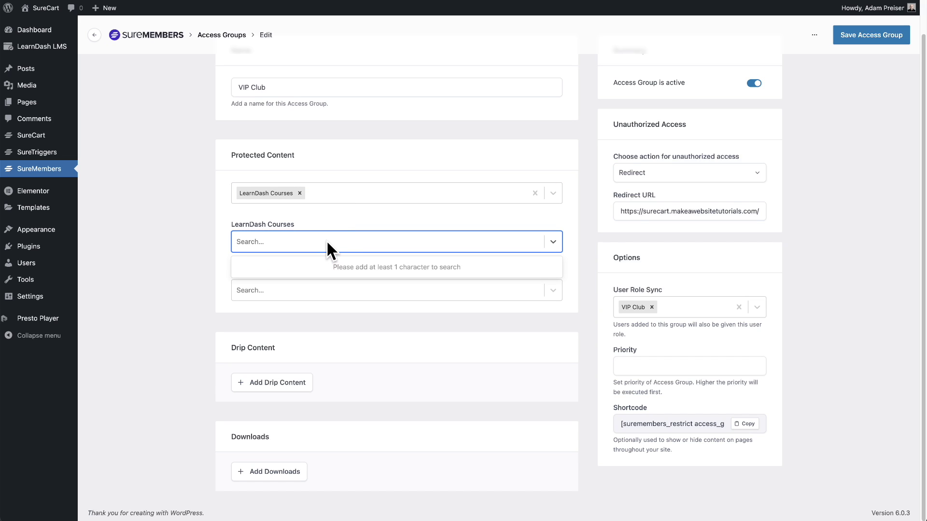
text(we)
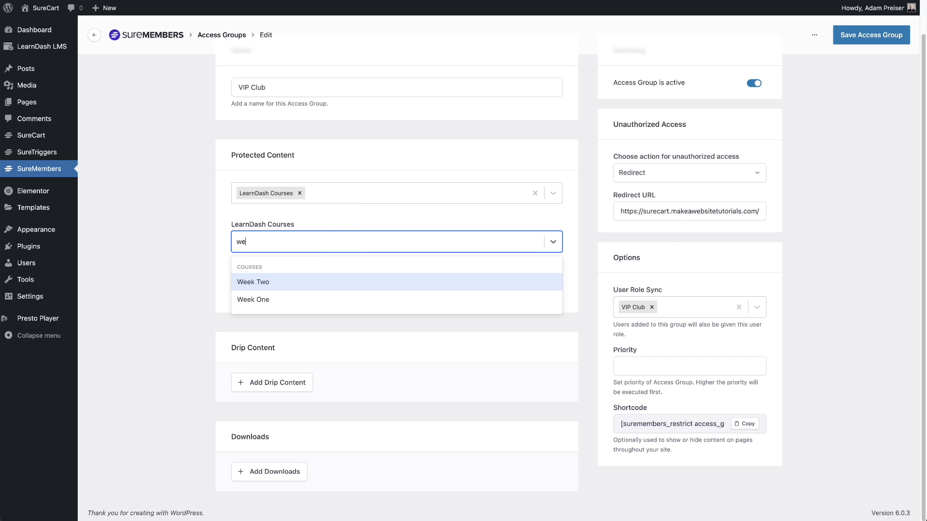
click(315, 294)
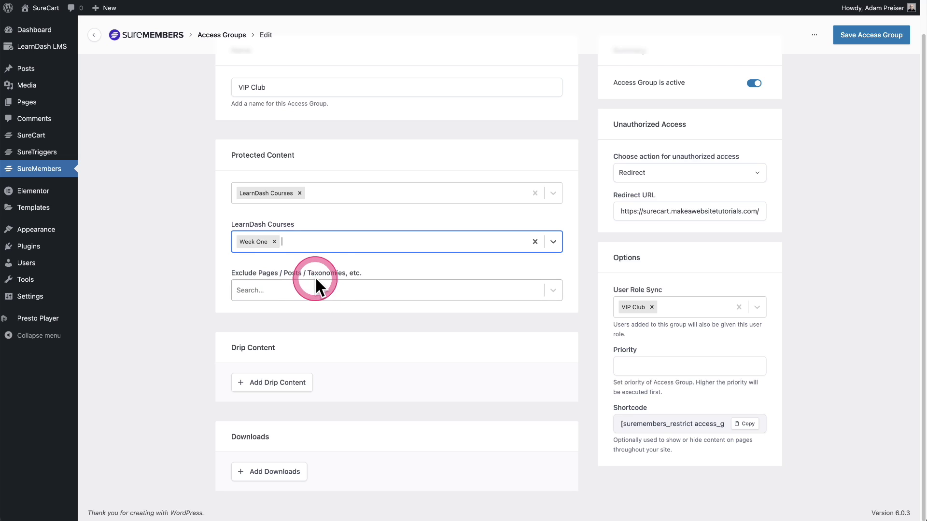
click(326, 245)
click(323, 296)
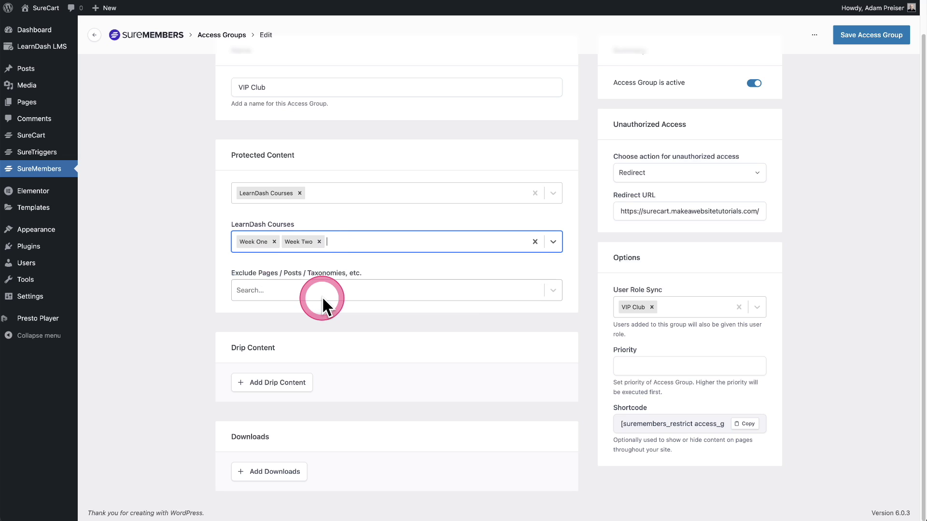
click(346, 314)
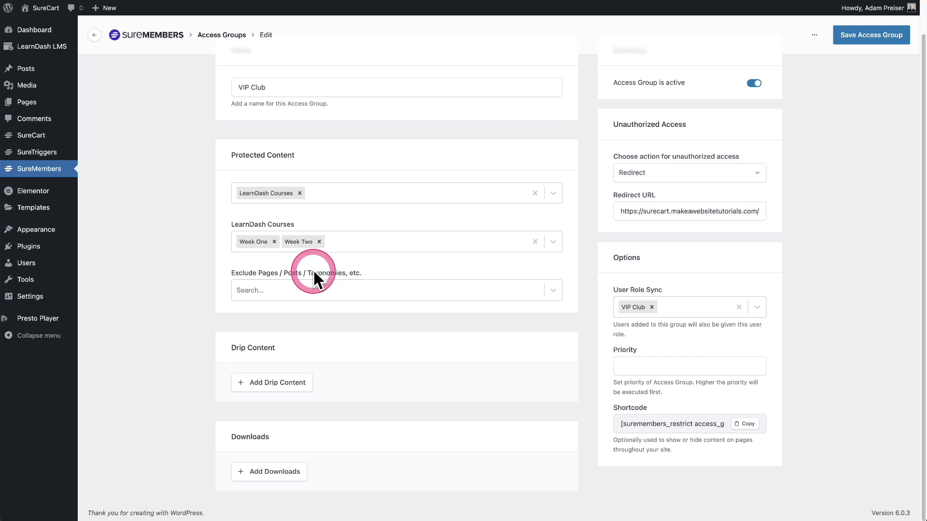
- Add a drip content rule and pick Week Two after searching 'week'
click(253, 384)
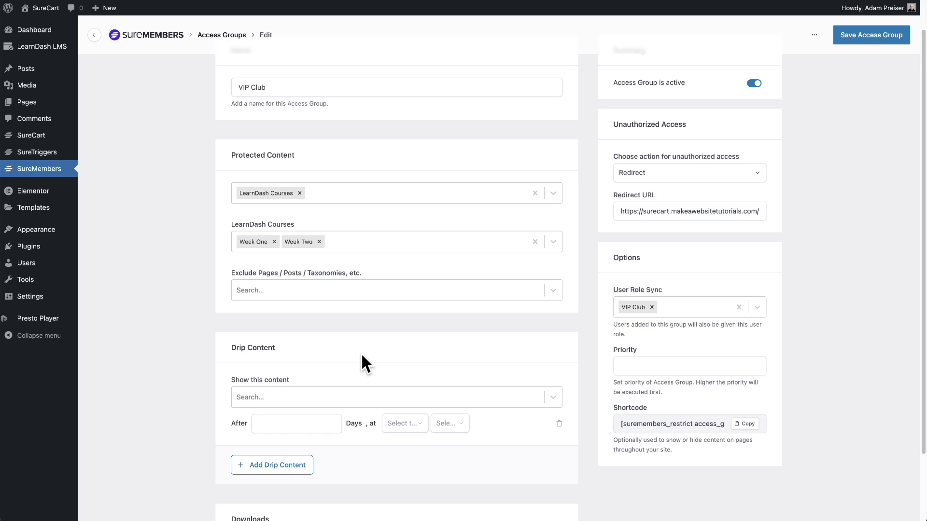
scroll(360, 352, down, 3)
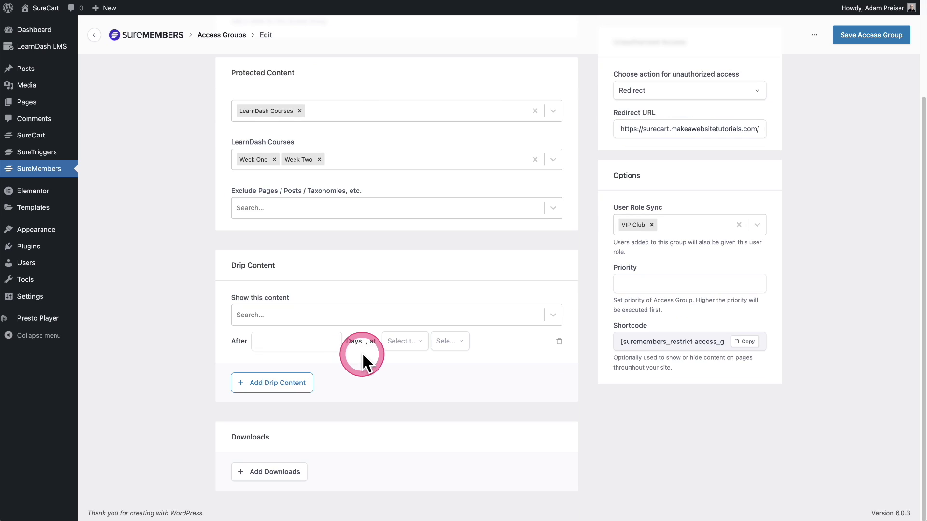
click(311, 314)
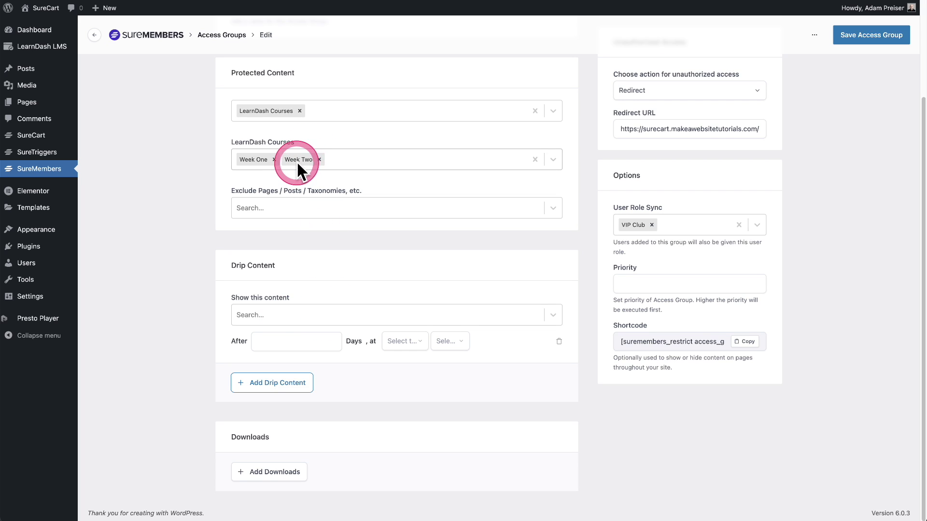
click(337, 315)
text(we)
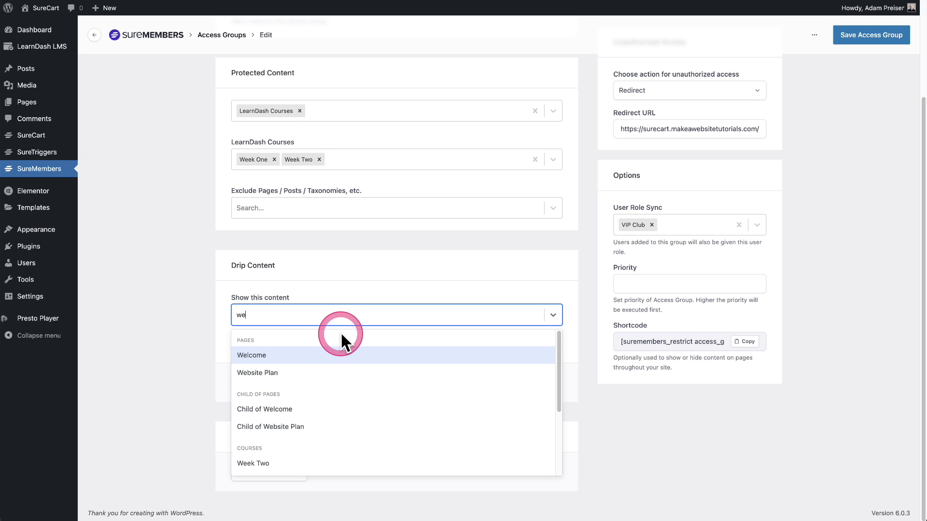
text(ek)
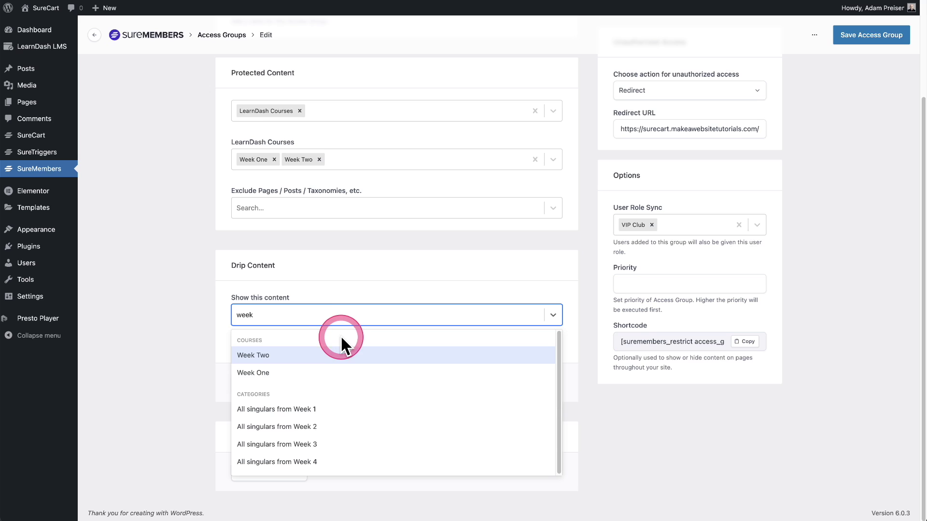
click(337, 359)
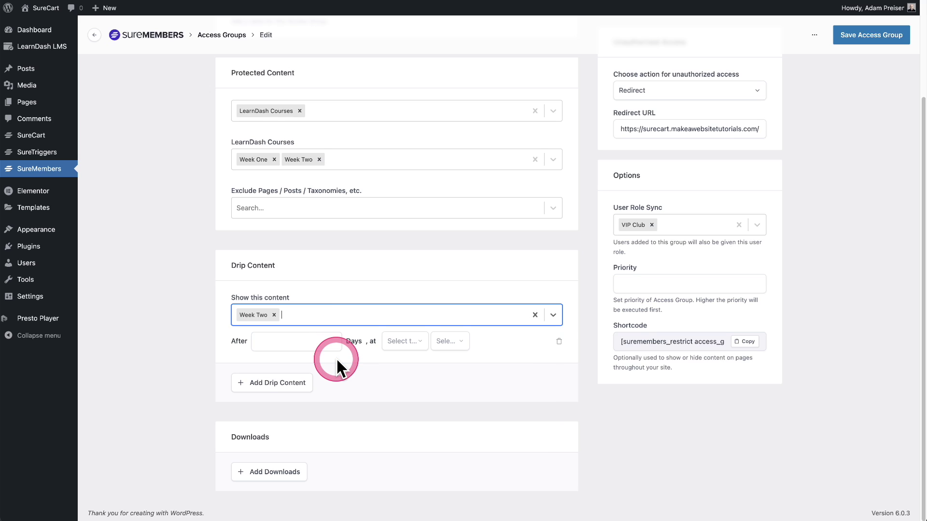
- Schedule its release 7 days after joining at 08:00 AM
click(296, 343)
text(7)
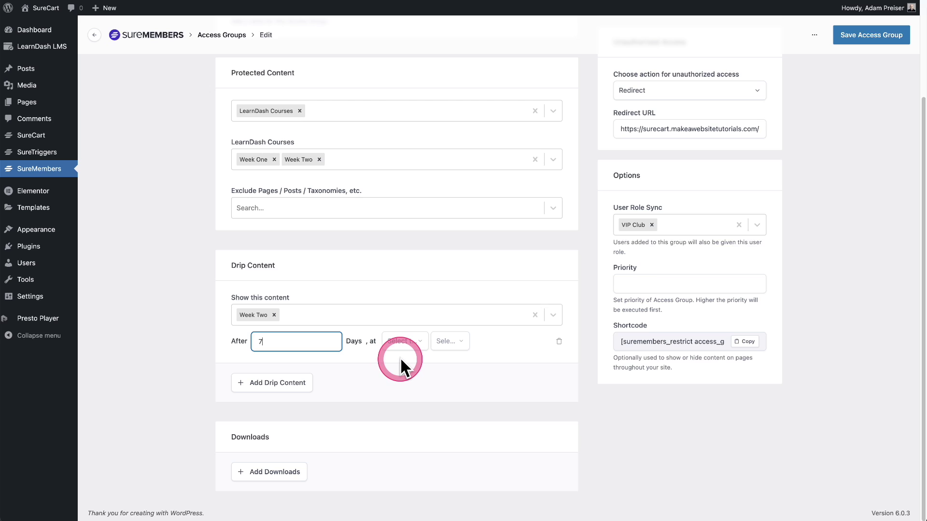
click(409, 346)
scroll(420, 413, down, 5)
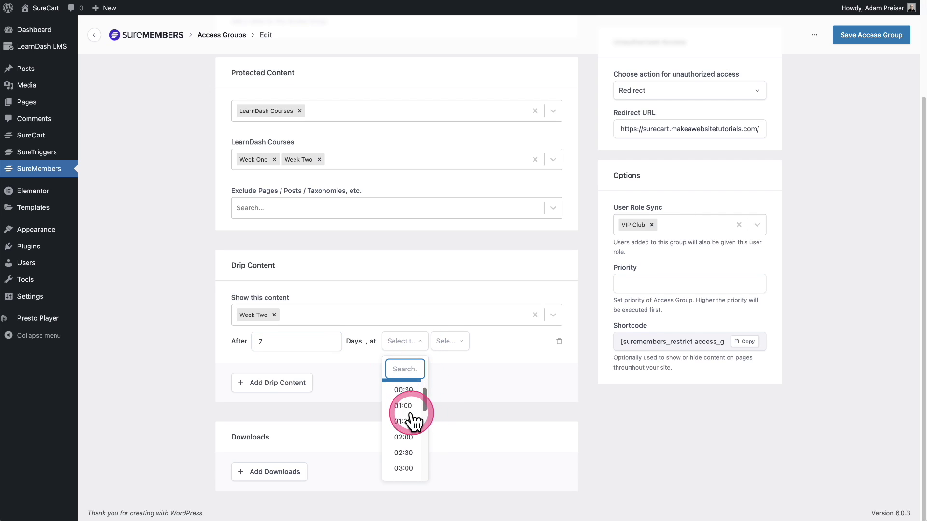
scroll(415, 423, down, 3)
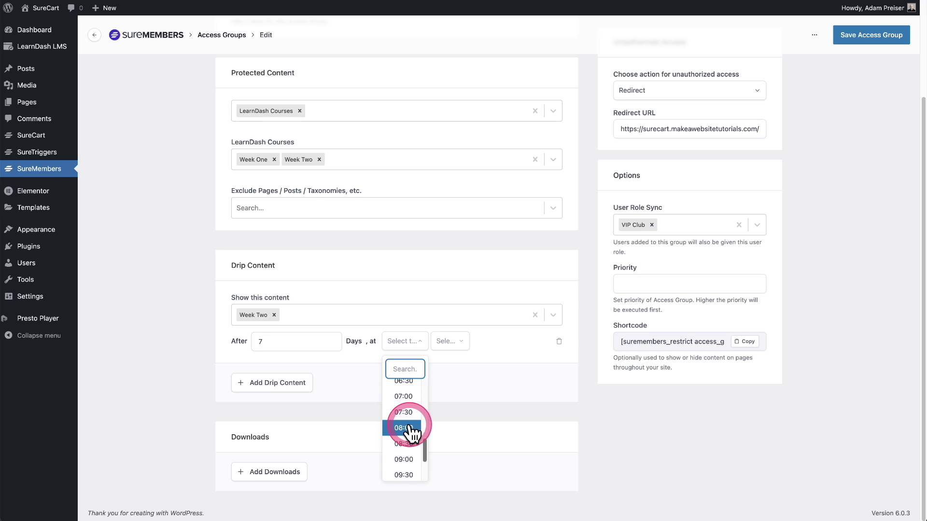
click(404, 428)
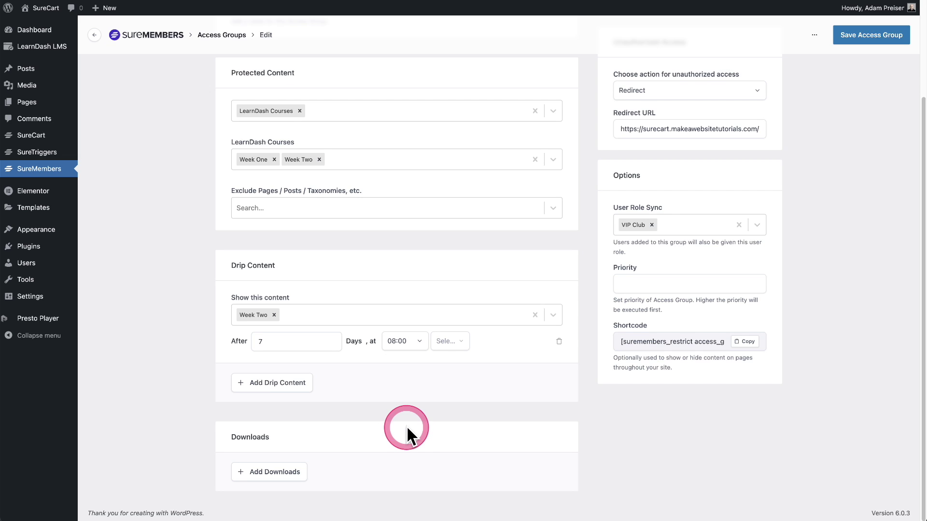
click(460, 343)
click(463, 383)
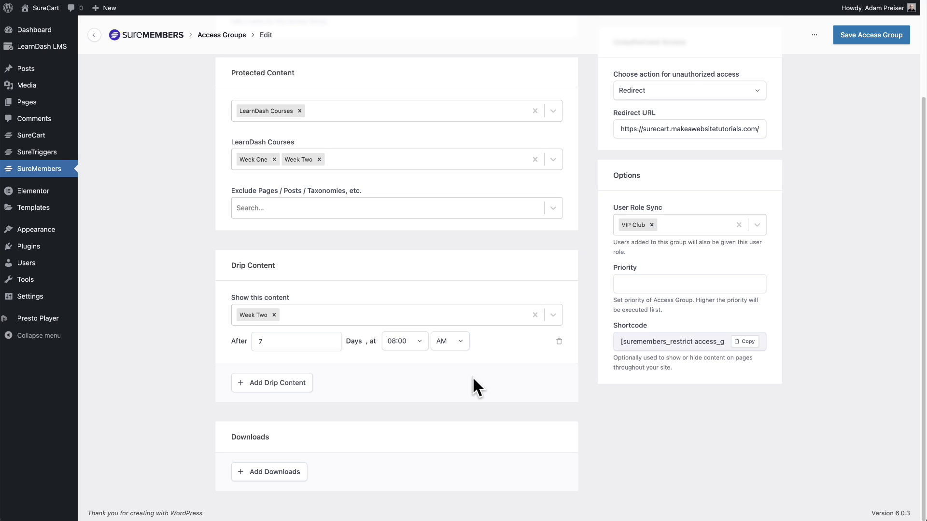
- Add the suremembers zip file as a group download and copy its link
click(253, 472)
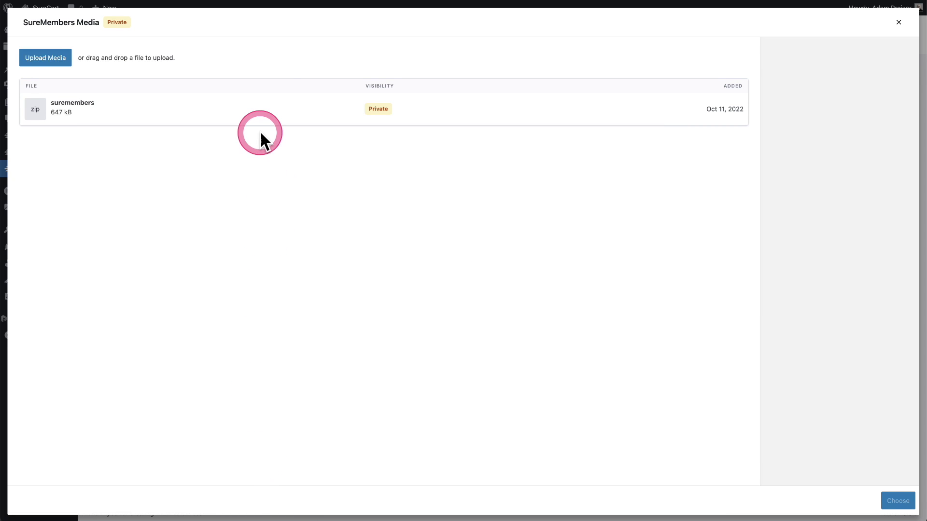
click(255, 115)
click(896, 502)
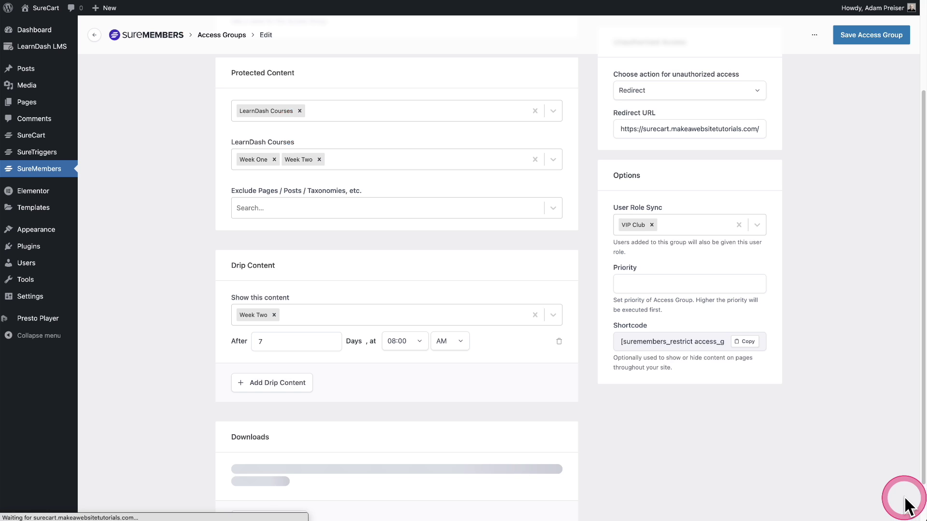
scroll(640, 449, down, 2)
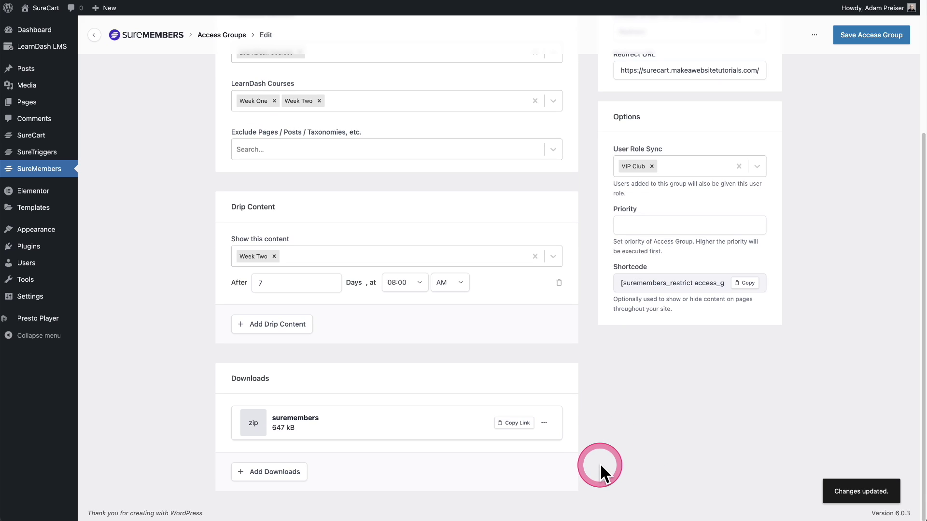
click(510, 423)
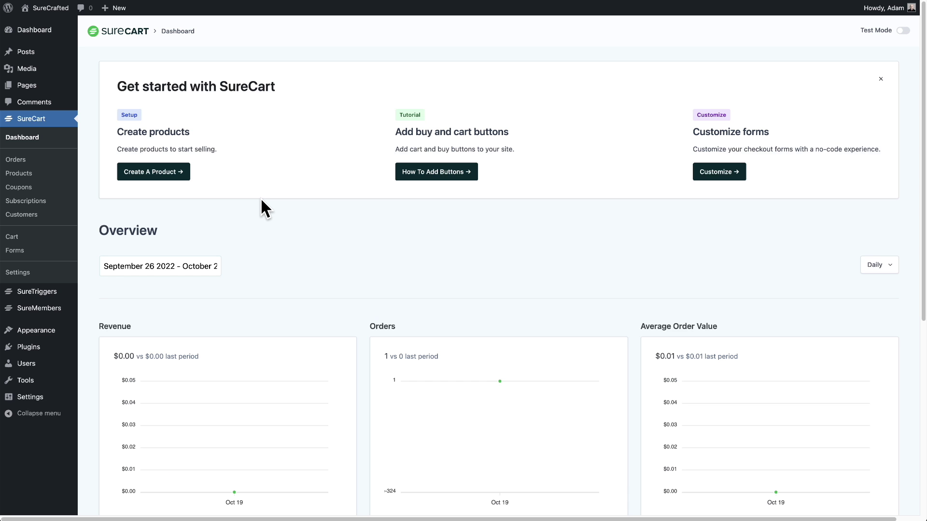
- From SureCart Products, create a new product named 'Platinum Program'
click(34, 173)
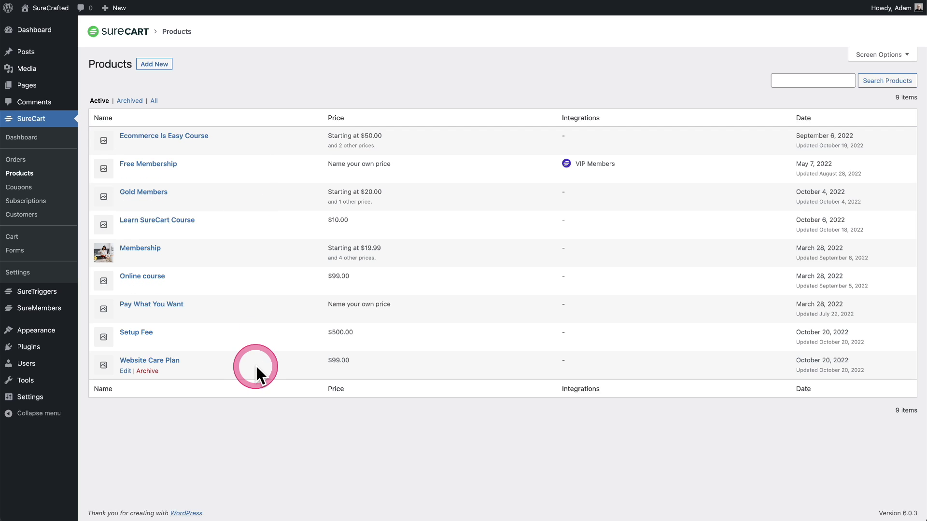
click(154, 65)
click(372, 253)
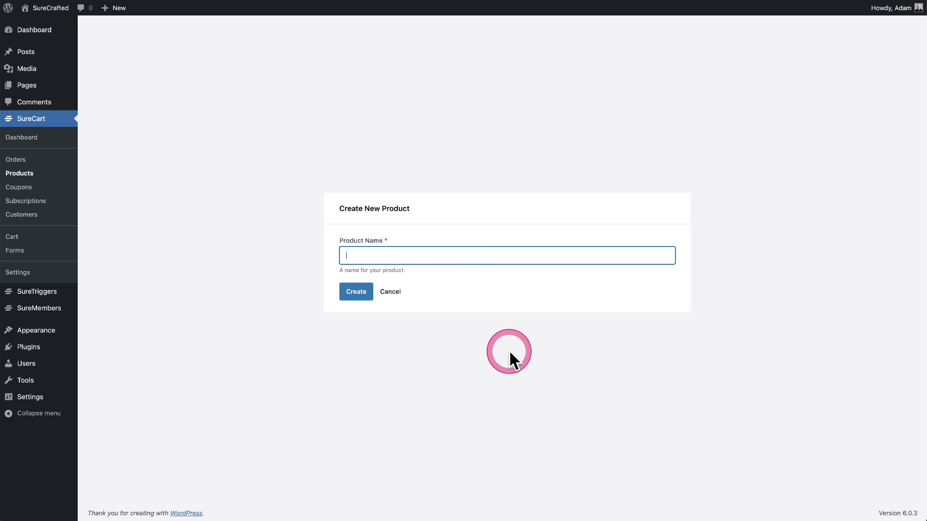
text(Platinum Program)
click(356, 295)
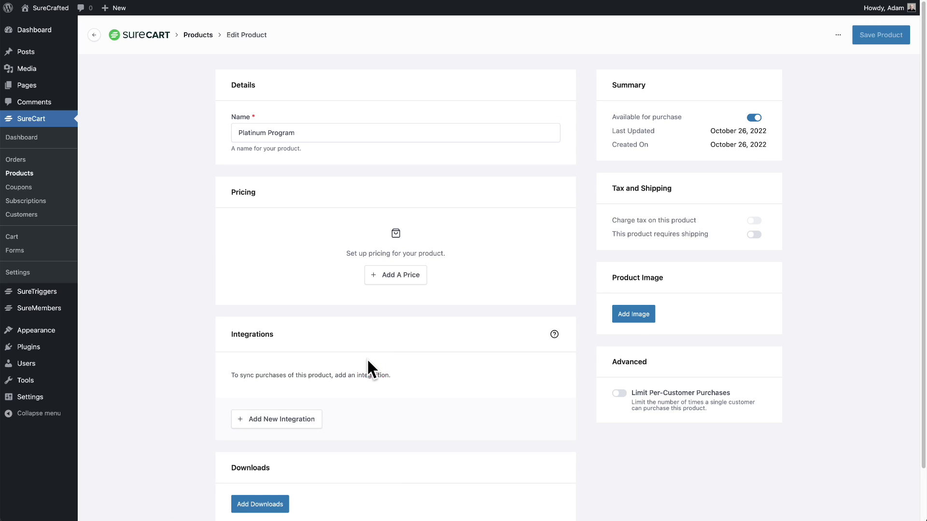
- Link the product to the Platinum Program access group via a SureMembers integration
scroll(367, 360, down, 3)
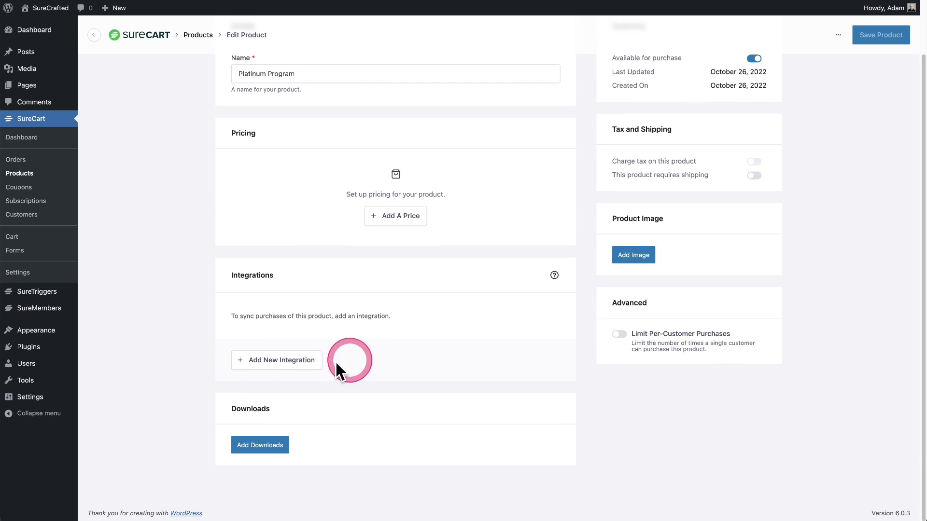
click(280, 361)
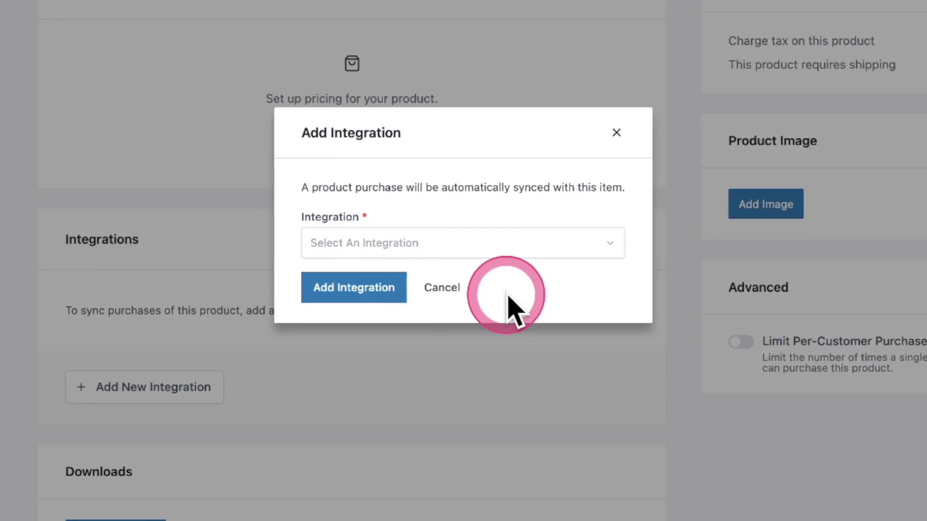
click(512, 272)
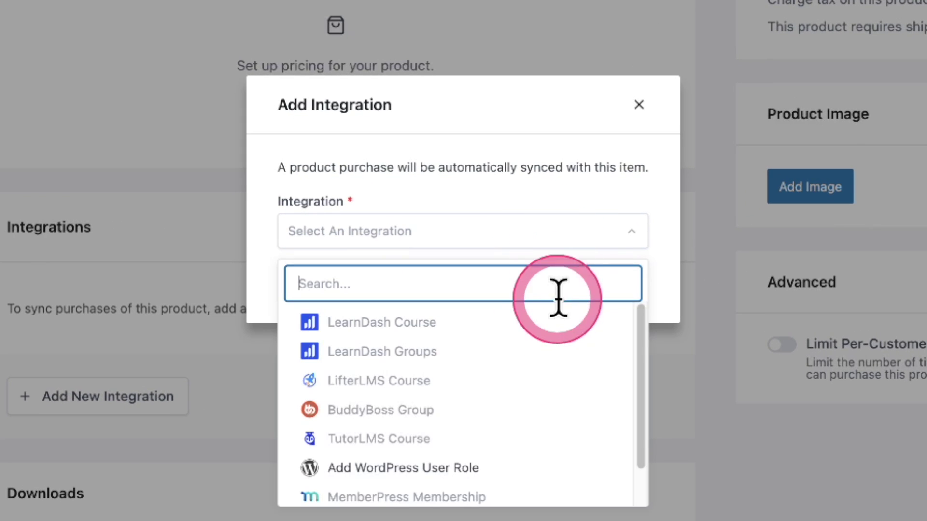
scroll(542, 372, down, 1)
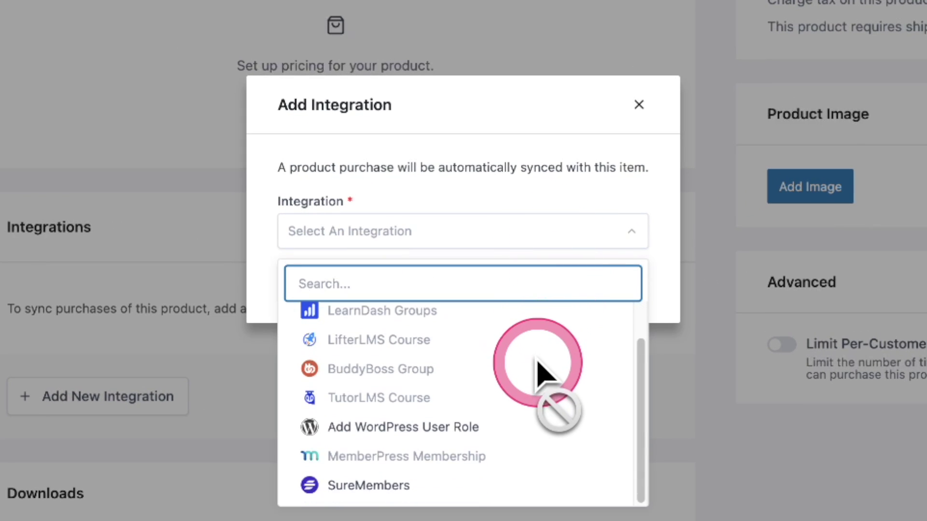
click(352, 491)
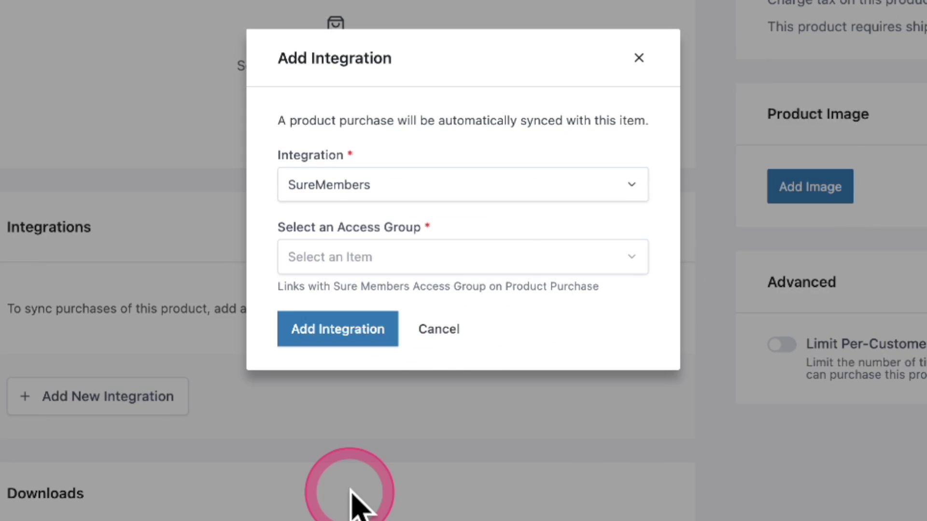
click(546, 267)
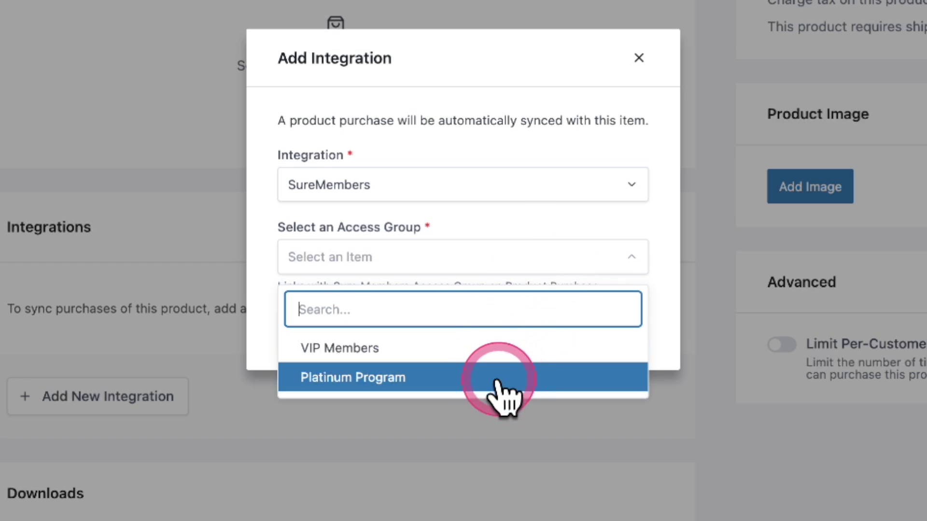
click(497, 381)
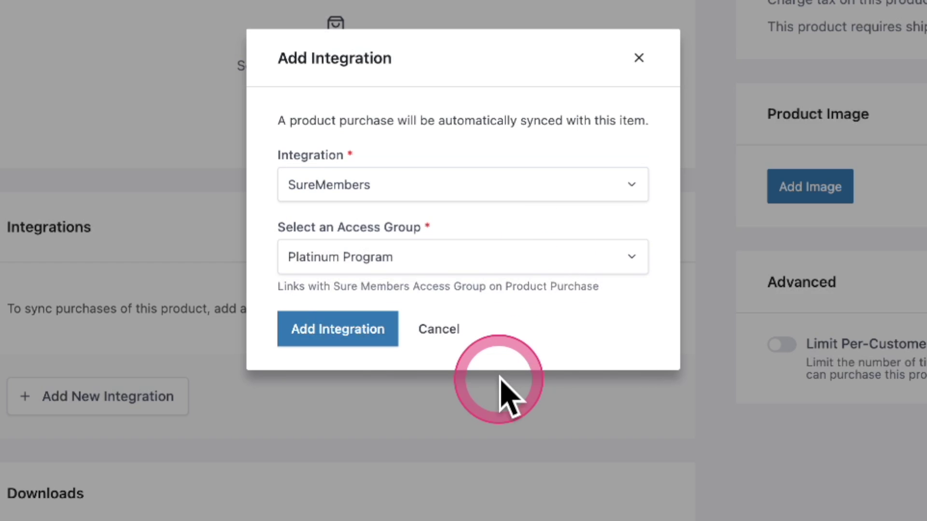
click(346, 330)
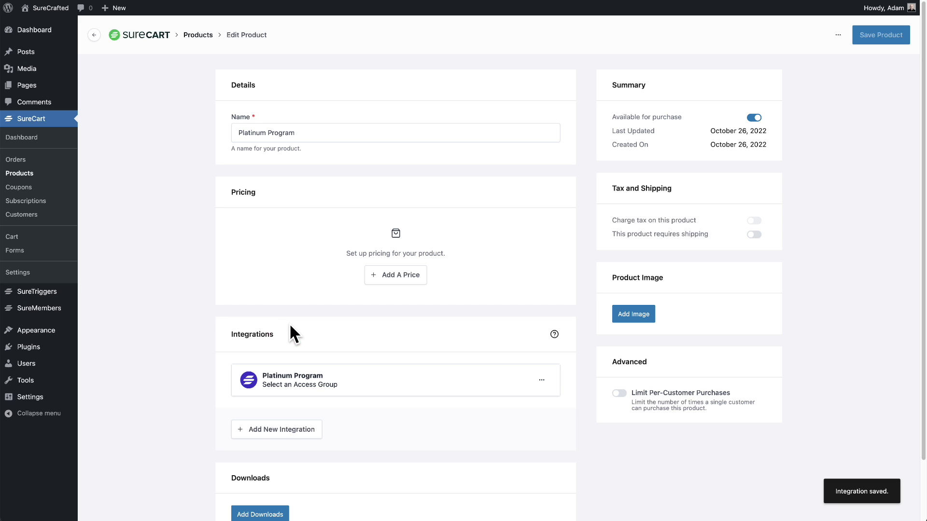
- Add a Subscription price, toggling pay-what-they-want on and back off
click(393, 276)
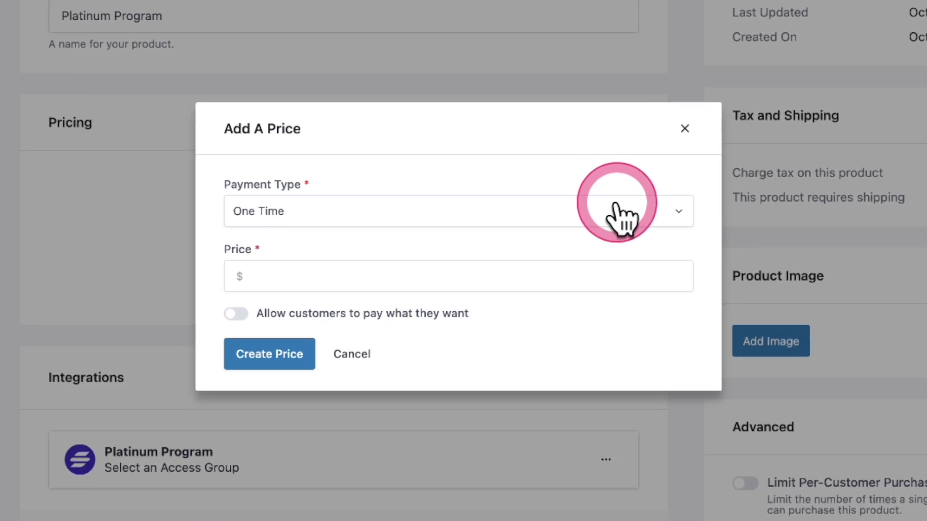
click(561, 237)
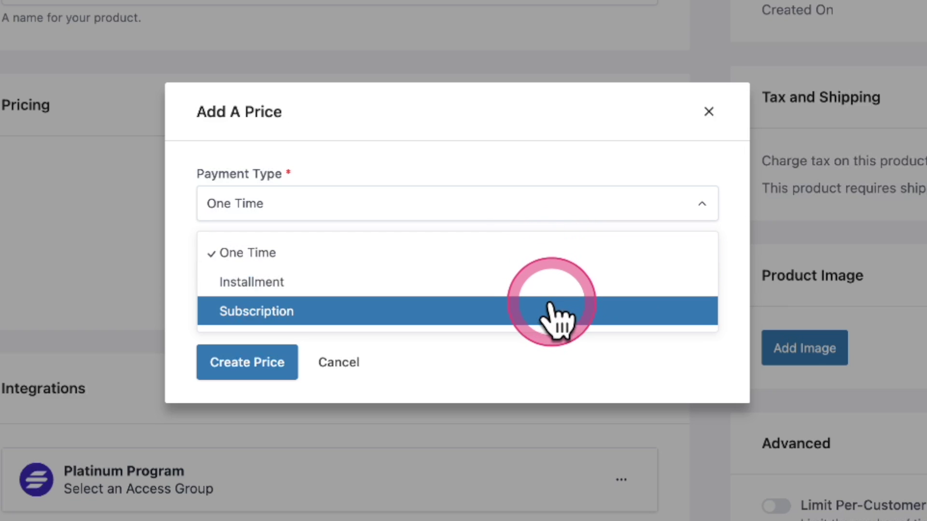
click(552, 309)
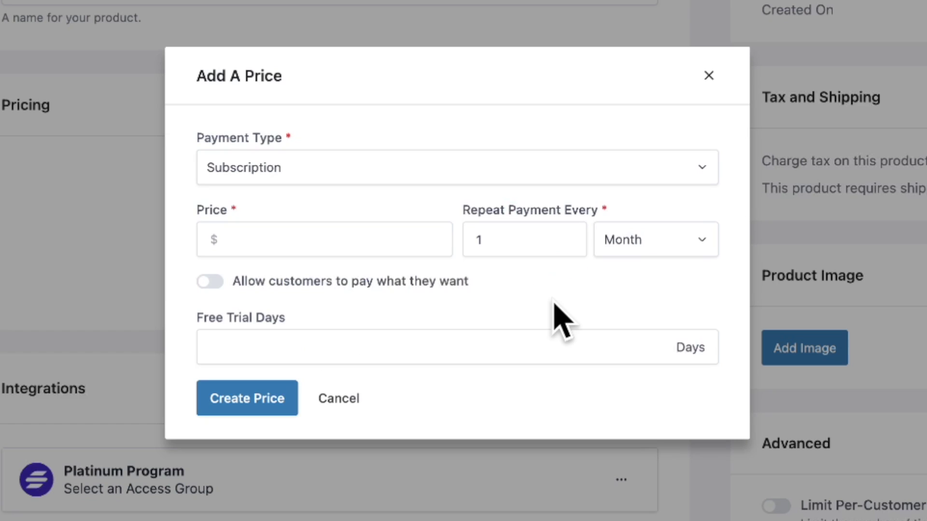
click(362, 346)
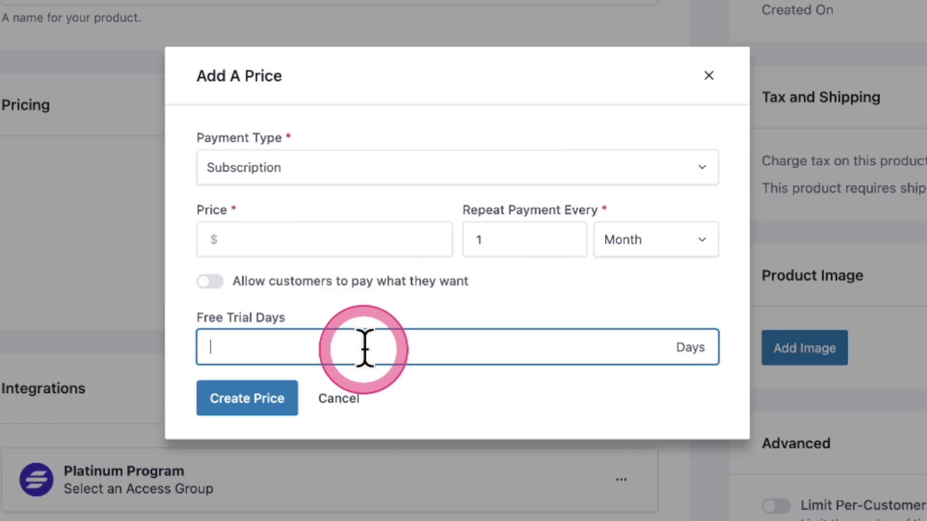
click(215, 284)
click(209, 248)
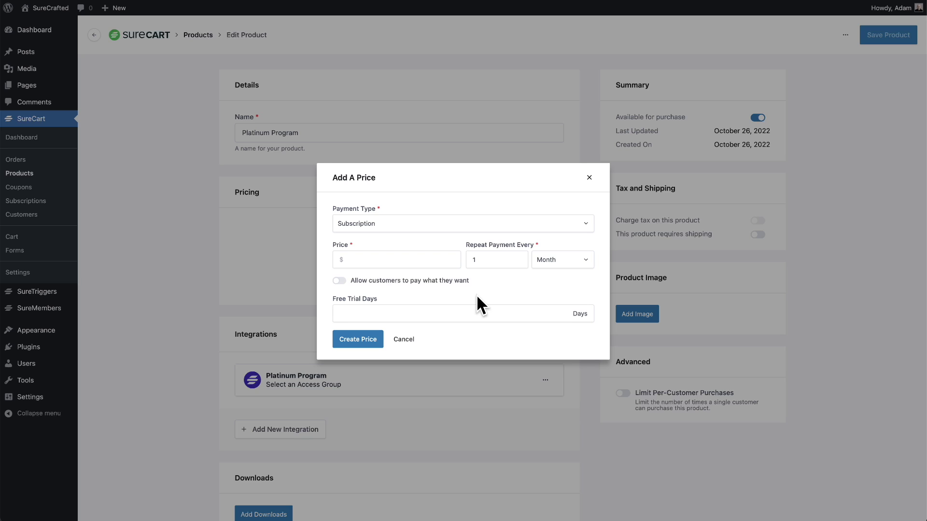
click(421, 311)
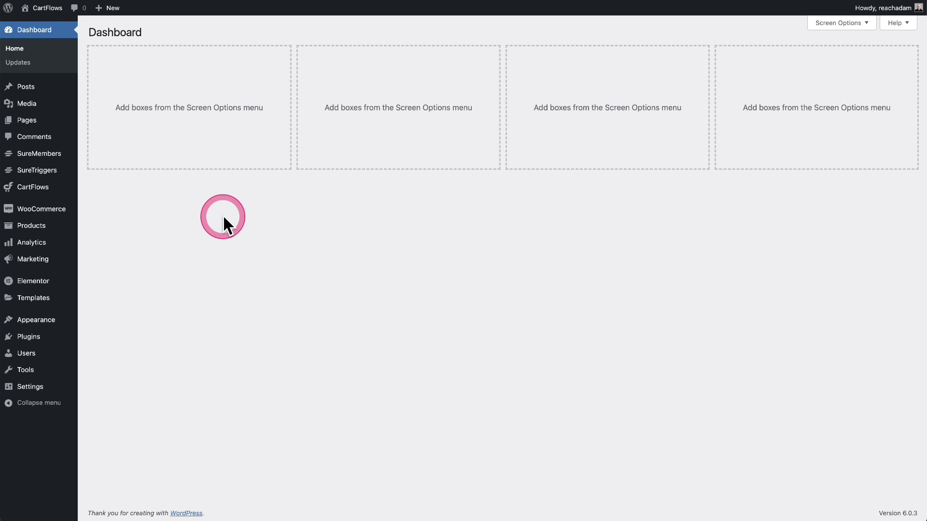
- Attach the CartFlows Membership access group to the WooCommerce Membership product
mouse_move(35, 219)
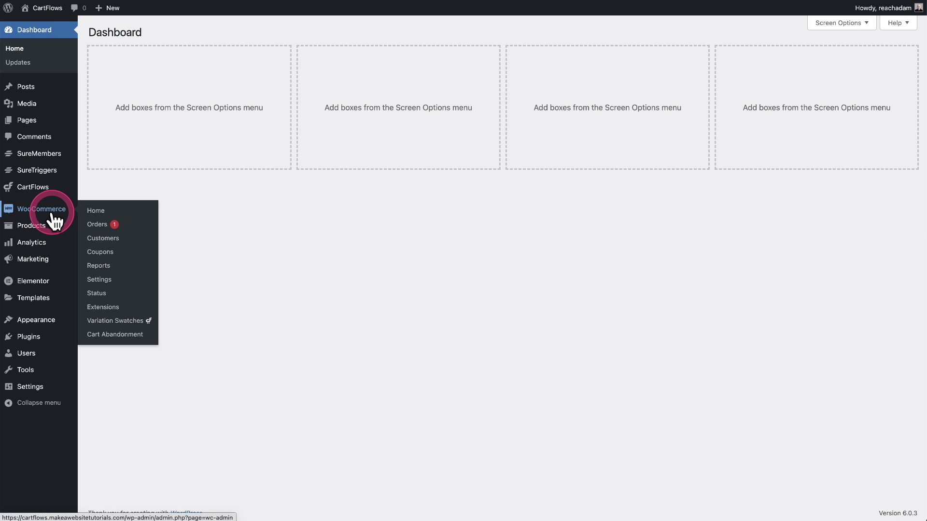
click(127, 229)
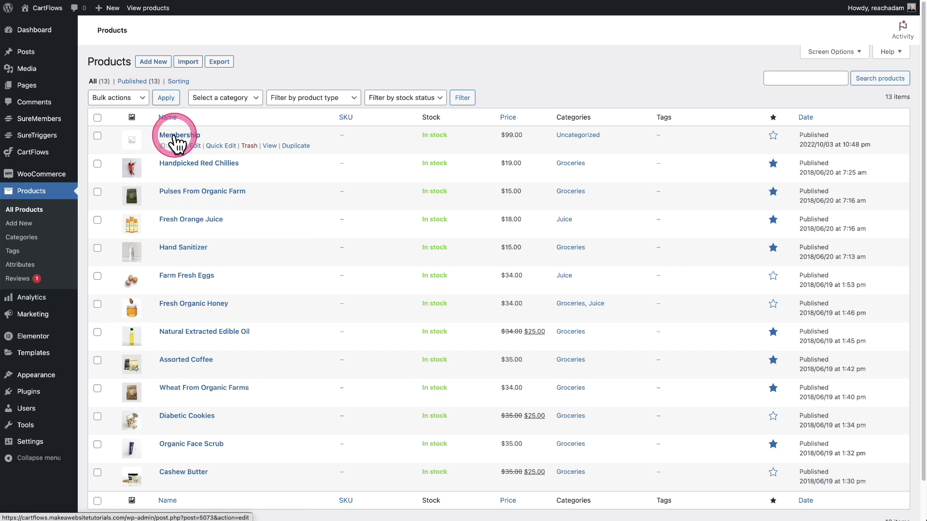
click(177, 138)
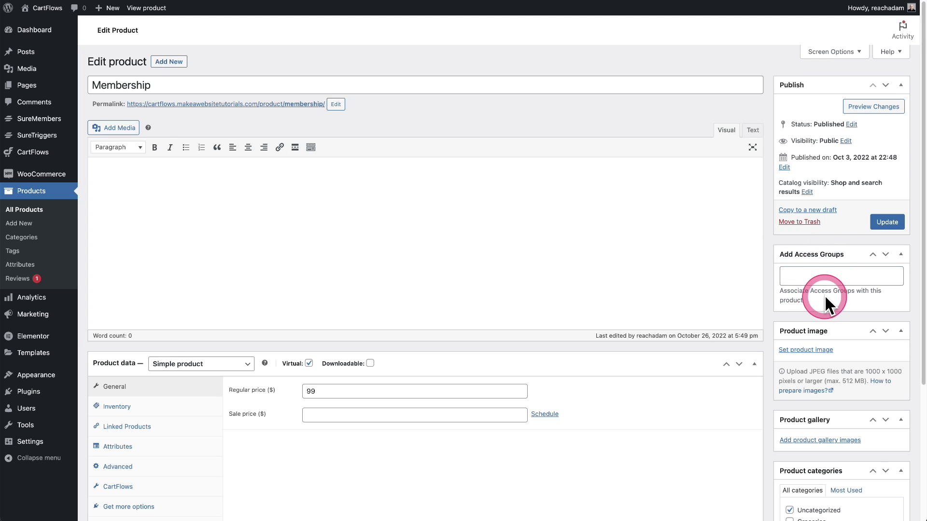
click(812, 276)
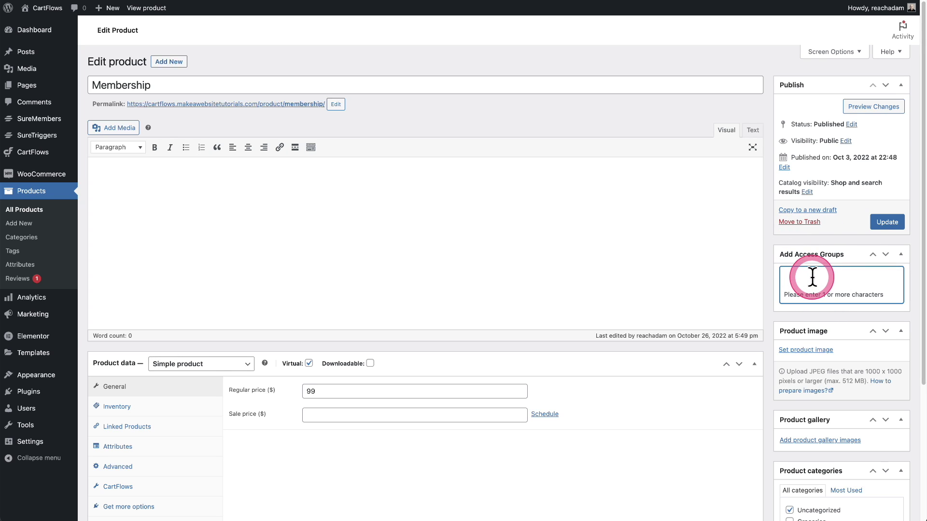
text(car)
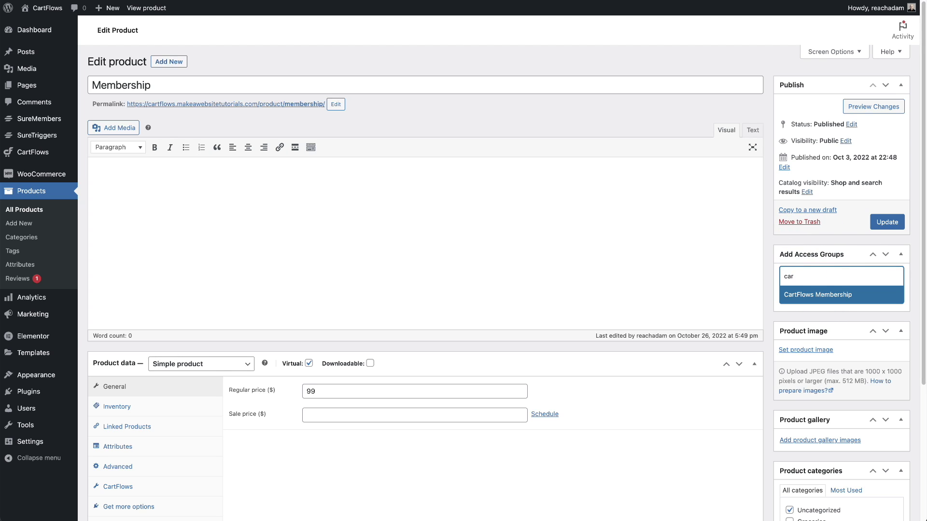
click(813, 296)
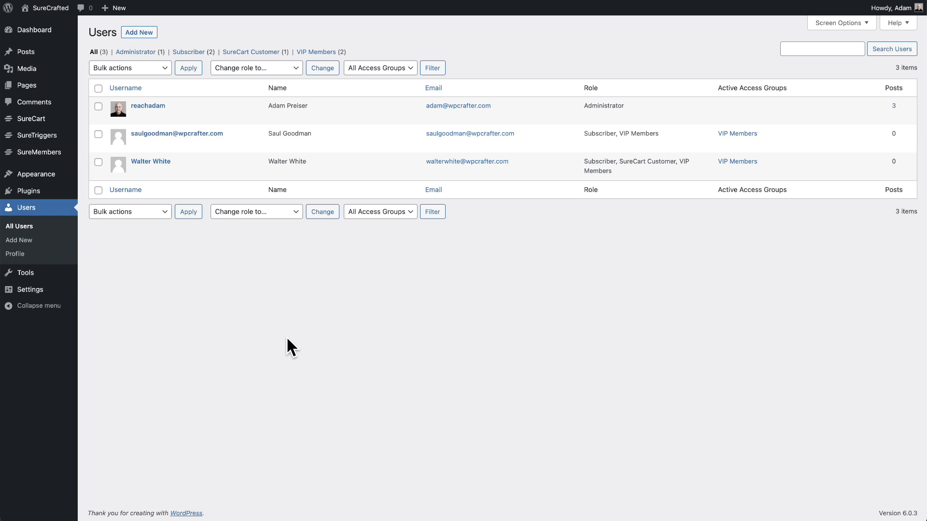
- Add the Platinum Program access group to the third user alongside VIP Members
click(220, 193)
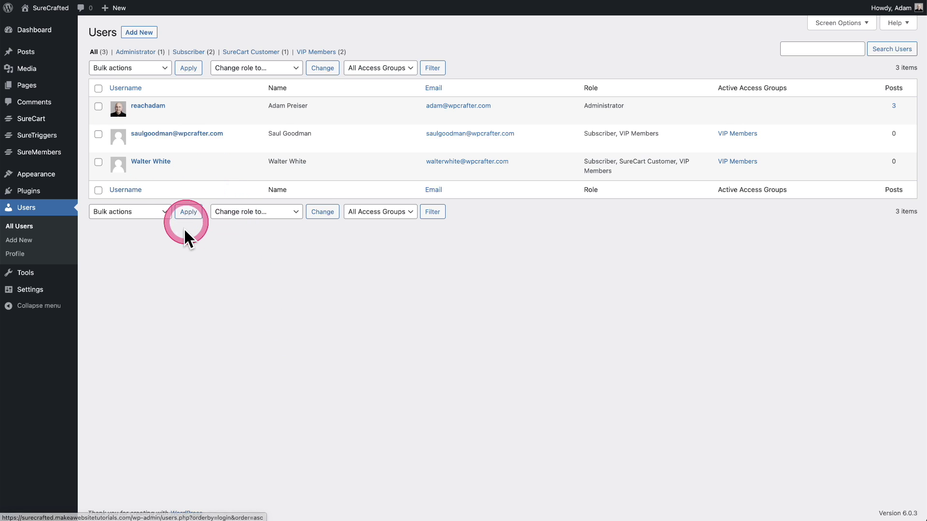
click(151, 161)
scroll(481, 310, down, 10)
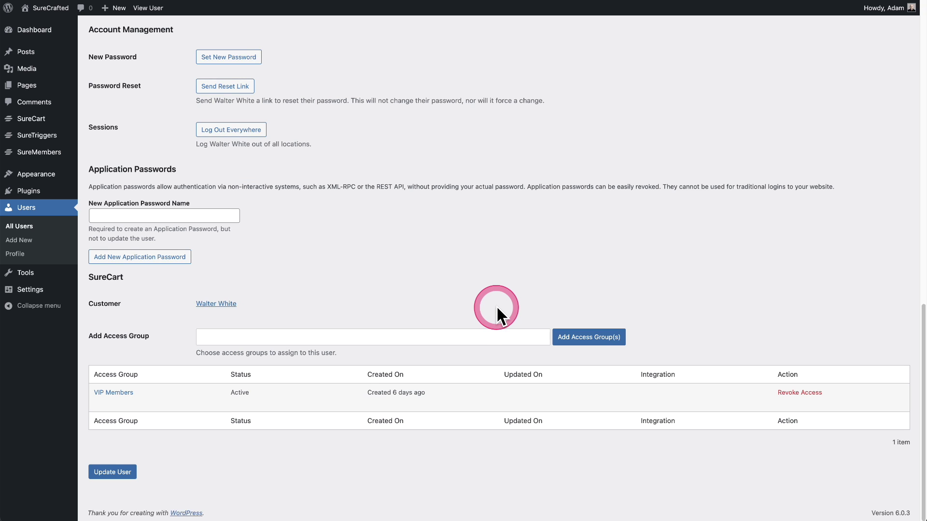
click(235, 337)
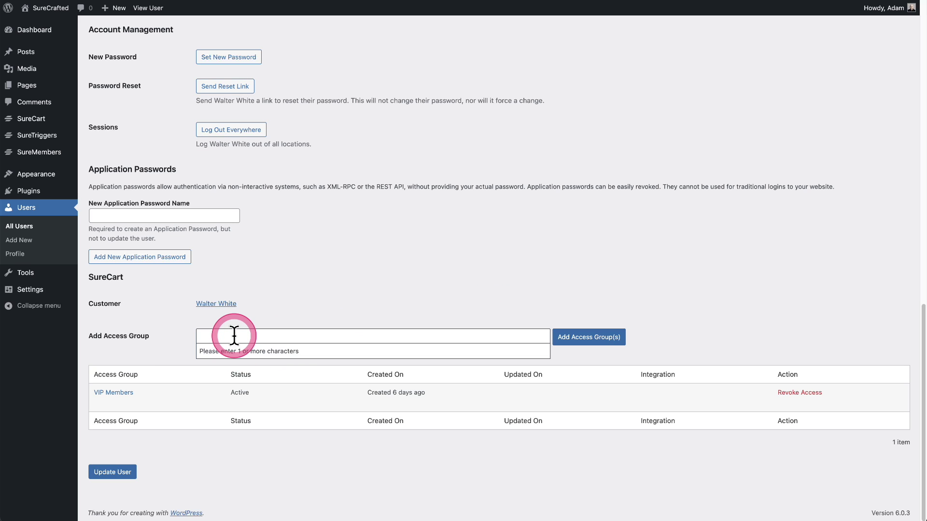
text(p)
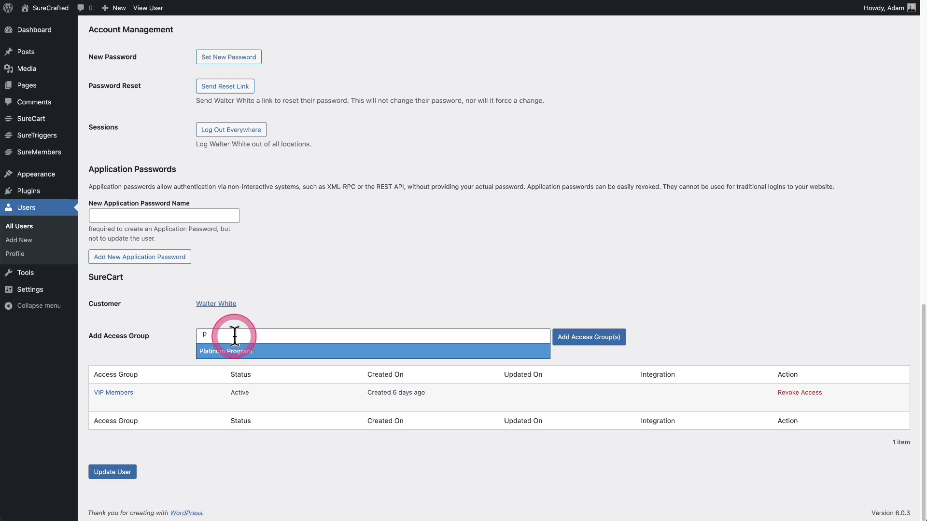
click(269, 352)
click(575, 339)
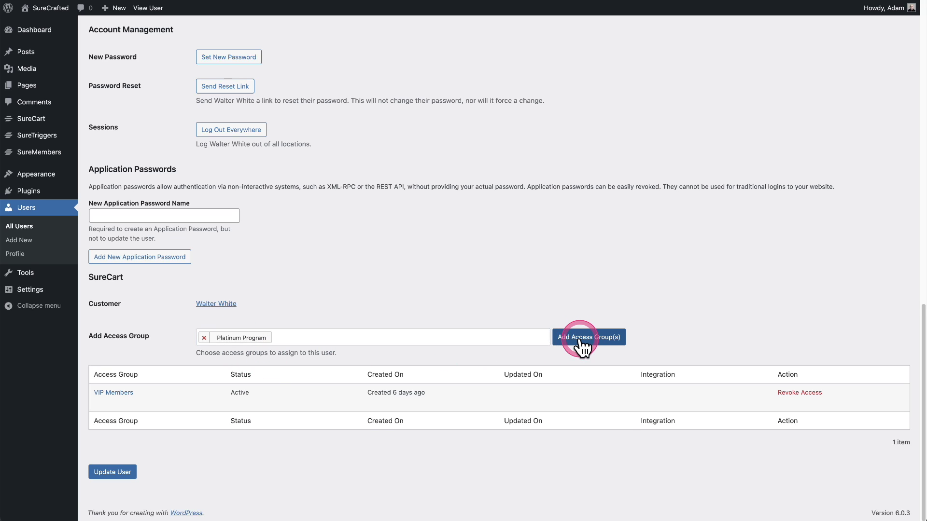
scroll(186, 428, down, 1)
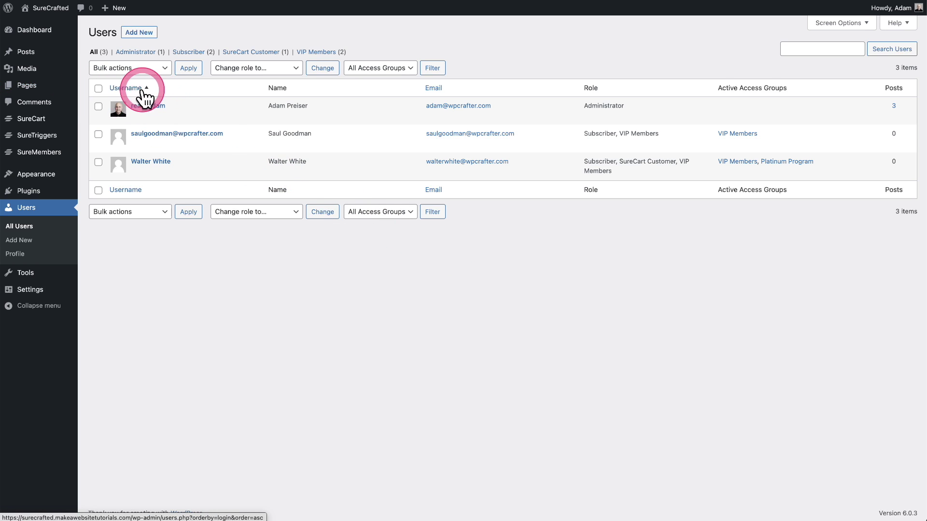
- Select all three users and bulk-grant them the Platinum Program access group
click(99, 88)
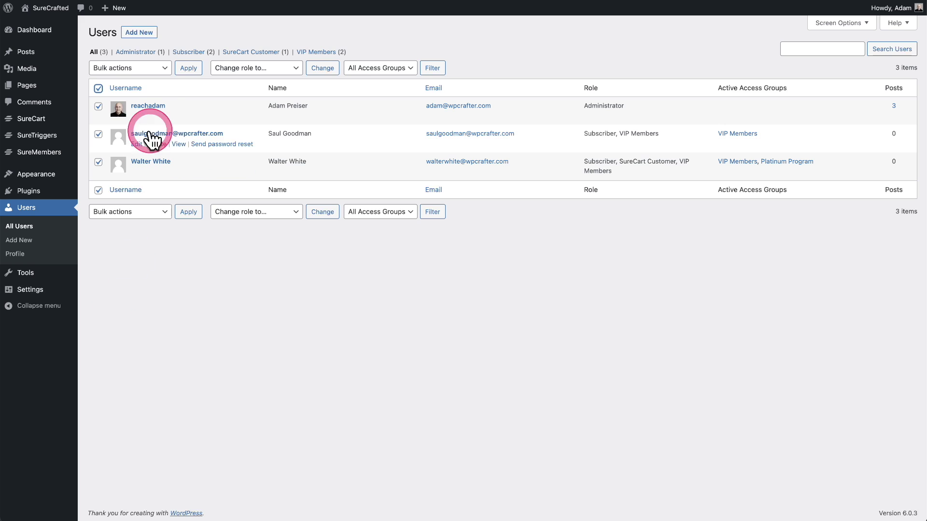
click(152, 69)
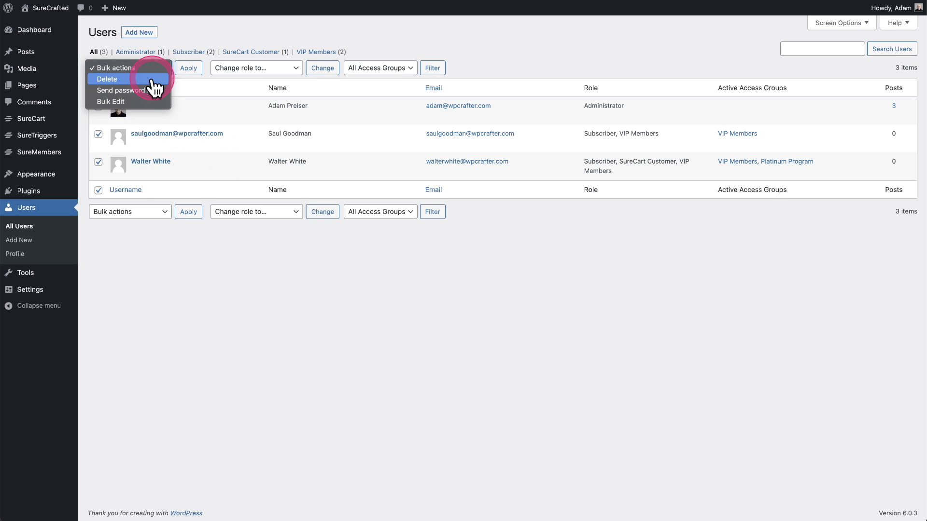
click(143, 102)
click(187, 71)
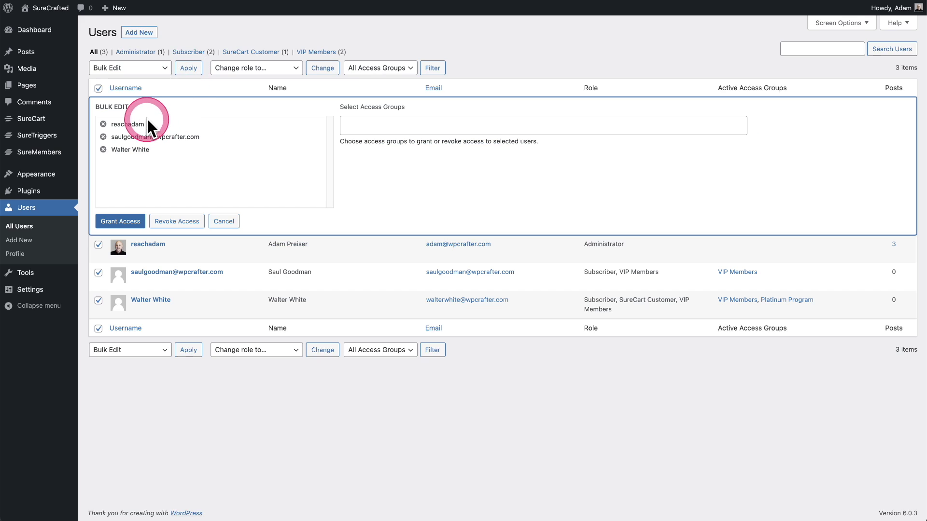
click(450, 127)
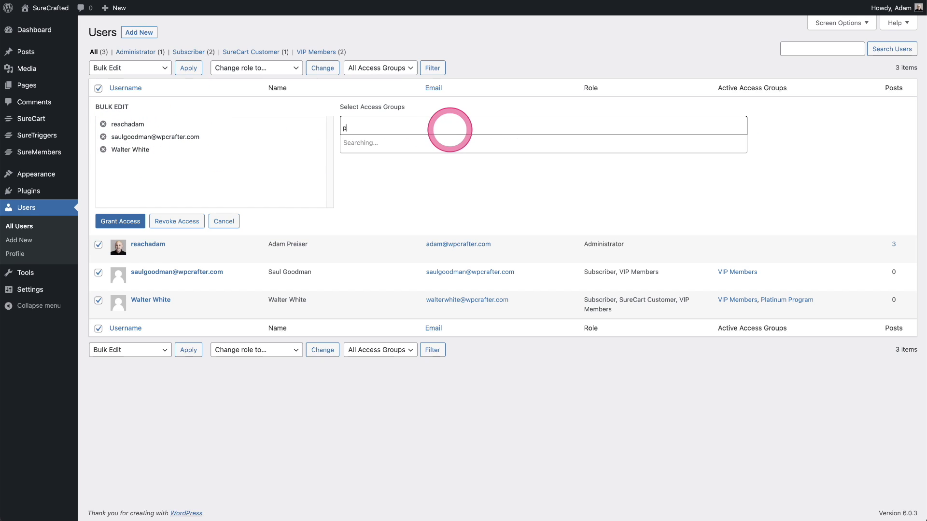
text(p)
click(441, 161)
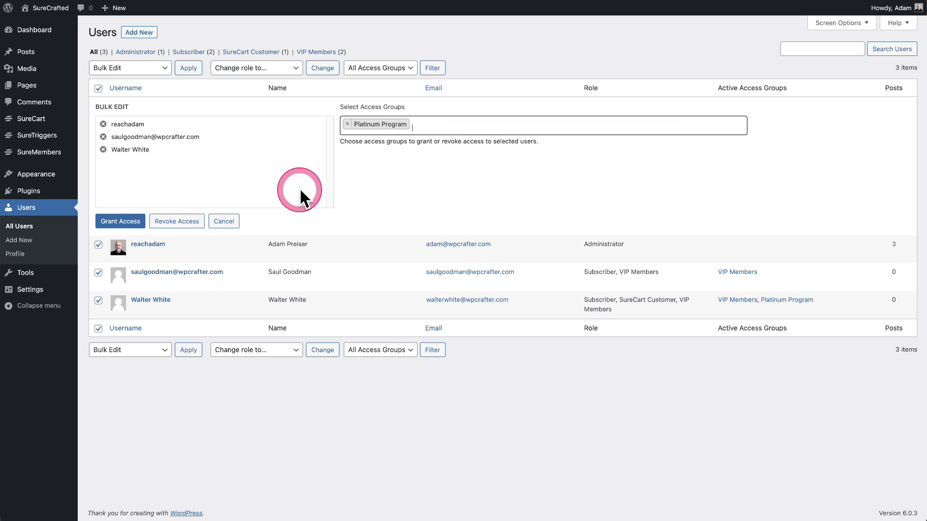
click(111, 225)
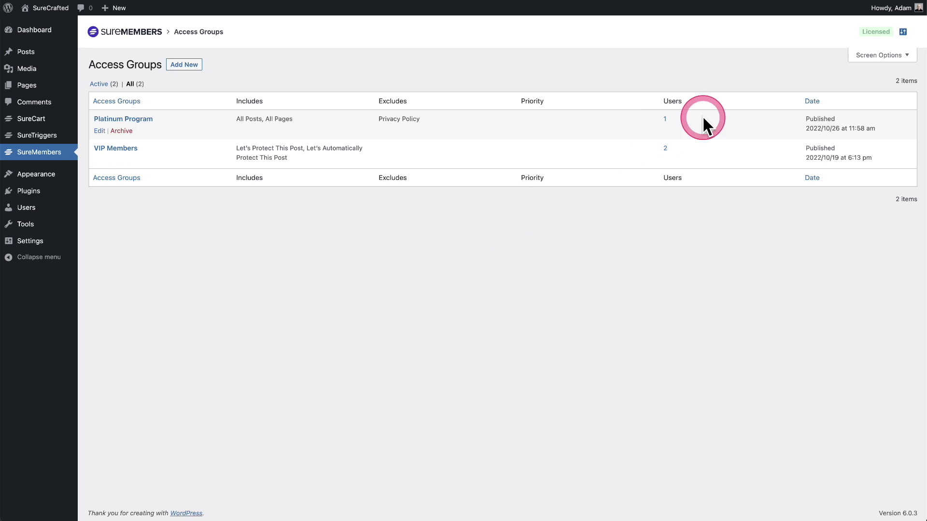
- Open SureMembers Redirection Rules settings and inspect the empty Login and Logout Redirect fields
click(901, 36)
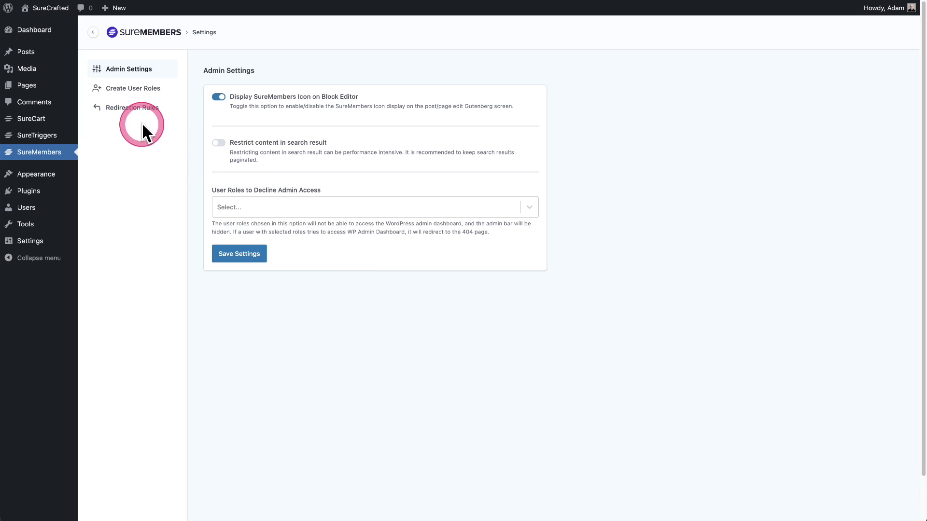
click(122, 108)
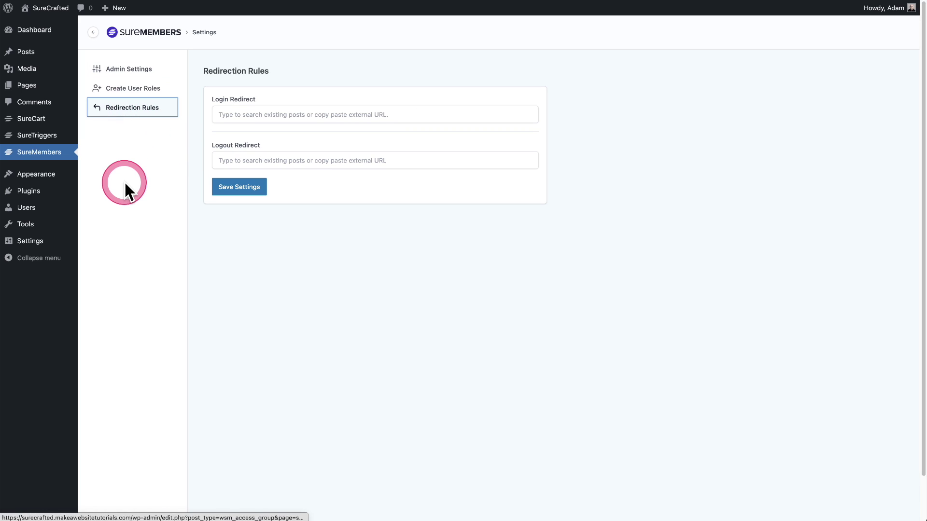
click(402, 115)
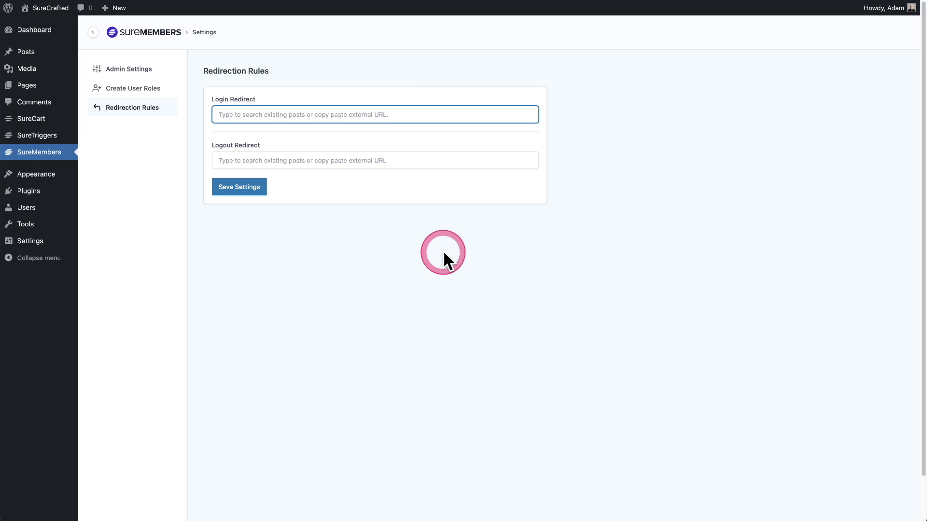
click(427, 160)
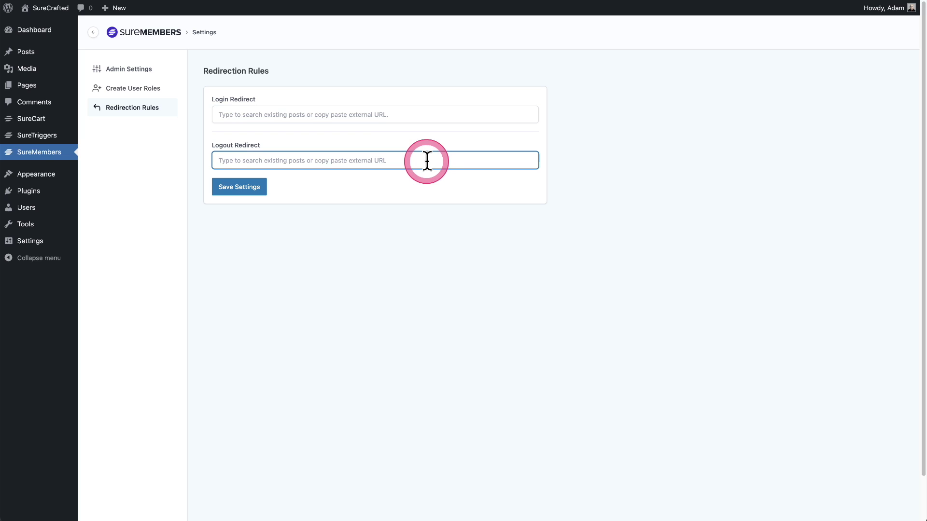